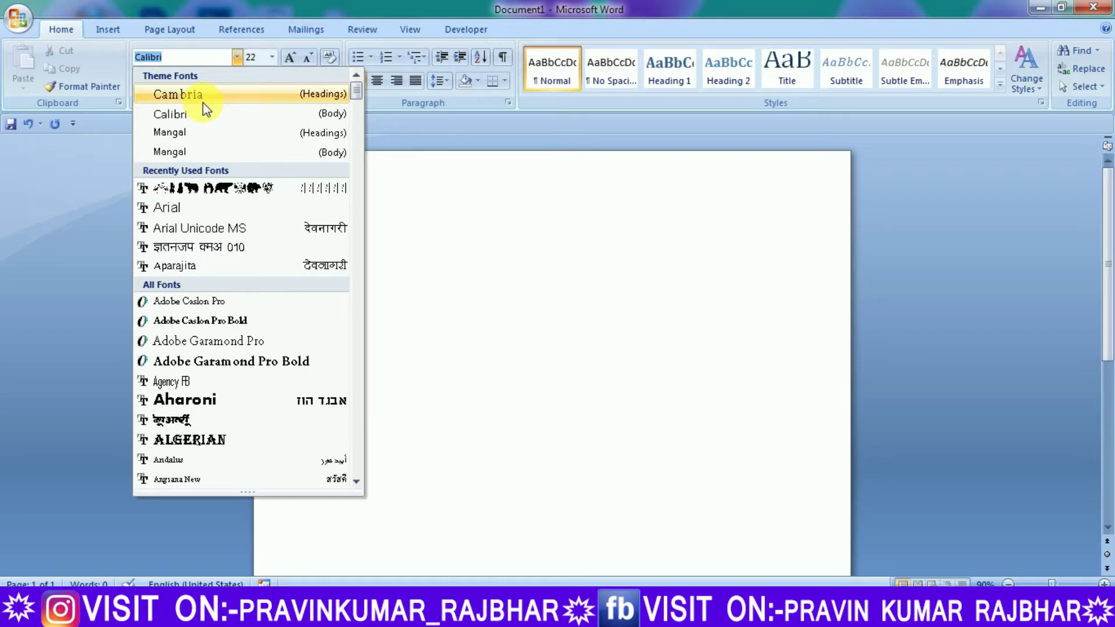
Add a bold Calibri 'RESUME' title at the top and start a new line beneath it
left_click(202, 116)
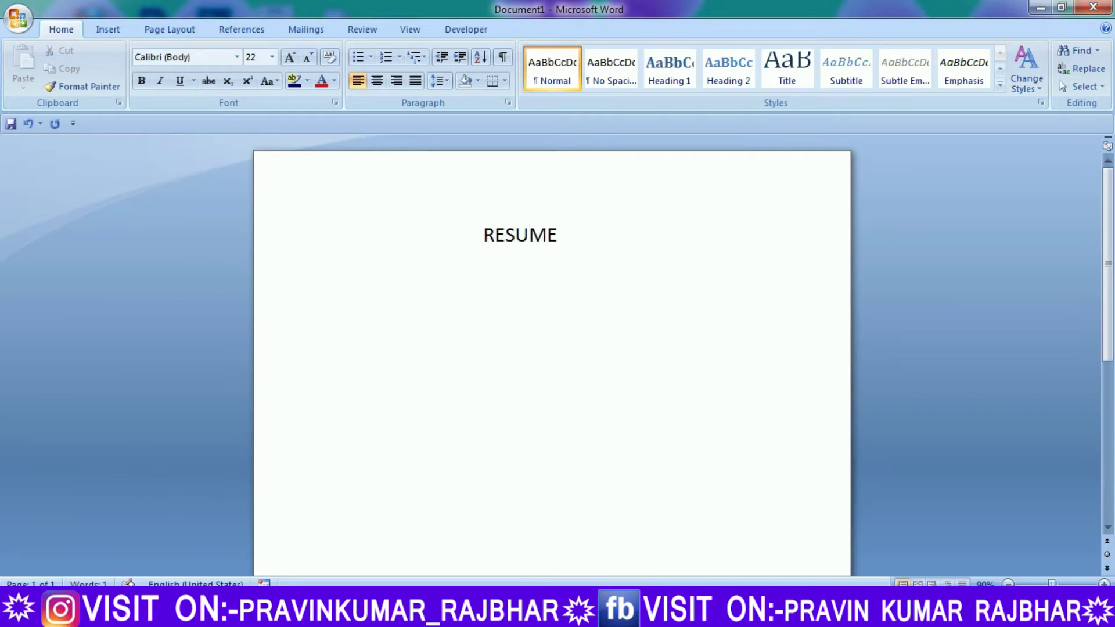
left_click_drag(559, 235, 480, 236)
left_click(141, 80)
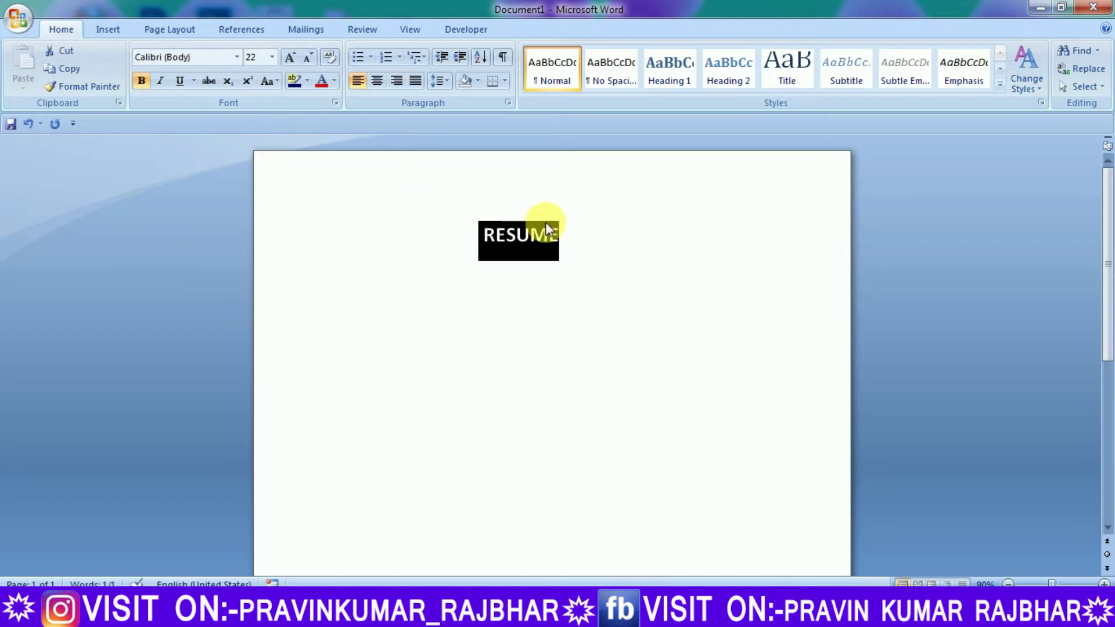
left_click(570, 236)
key("Return")
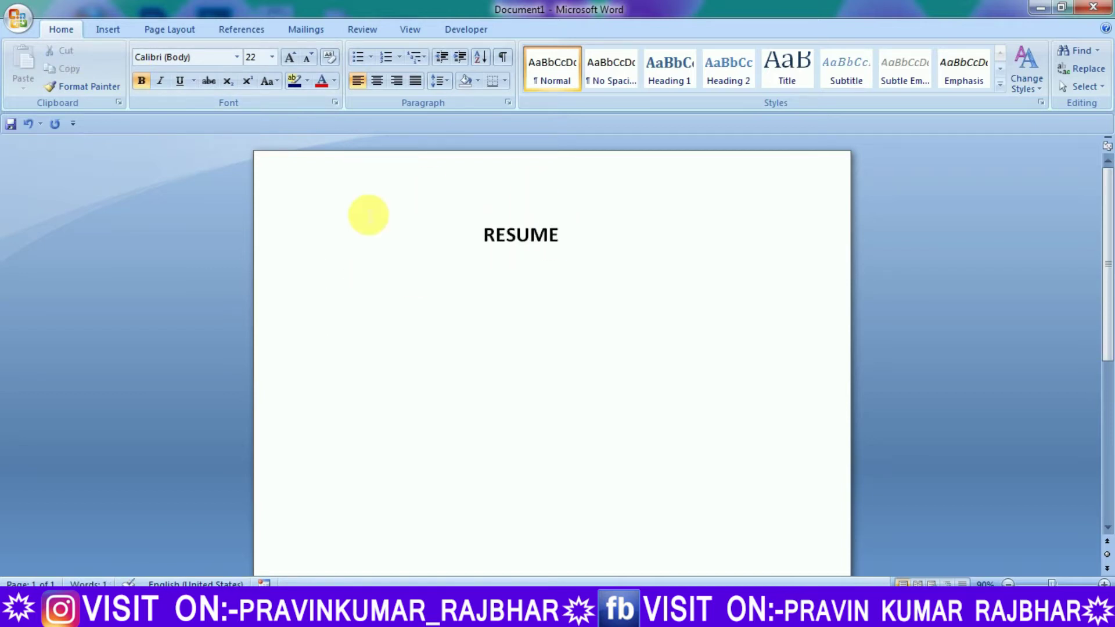
Type the candidate's full name in bold at 18 pt below the title
type("P")
key("BackSpace")
left_click(272, 57)
left_click(258, 169)
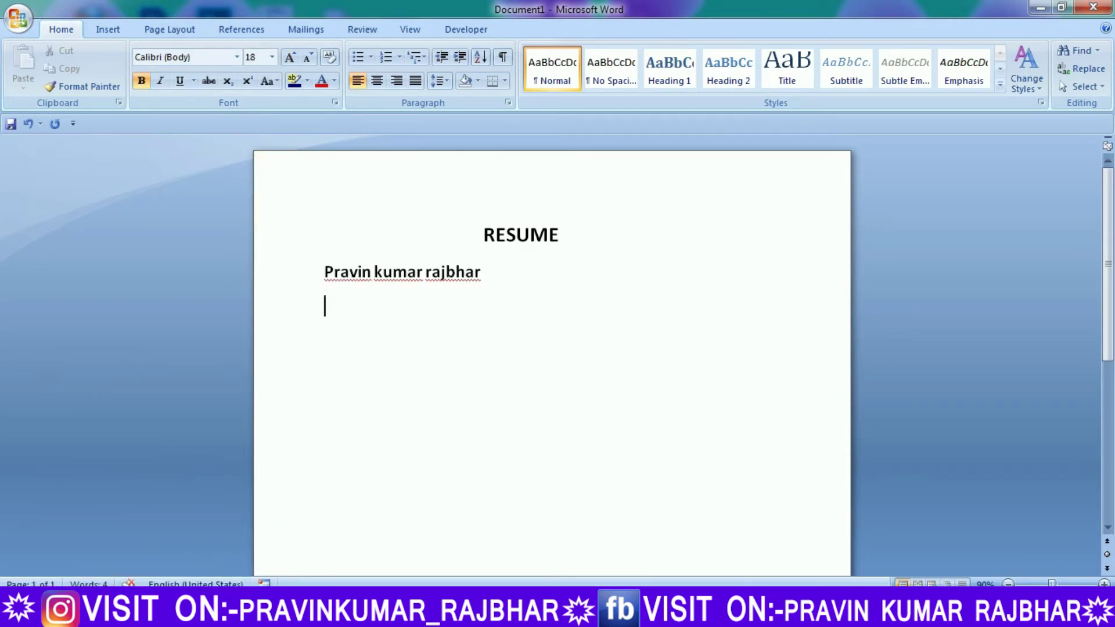
Add a regular 16-pt 'Address:-' line with no paragraph gap, followed by the village address
left_click(272, 57)
left_click(250, 157)
left_click(142, 80)
type("Address")
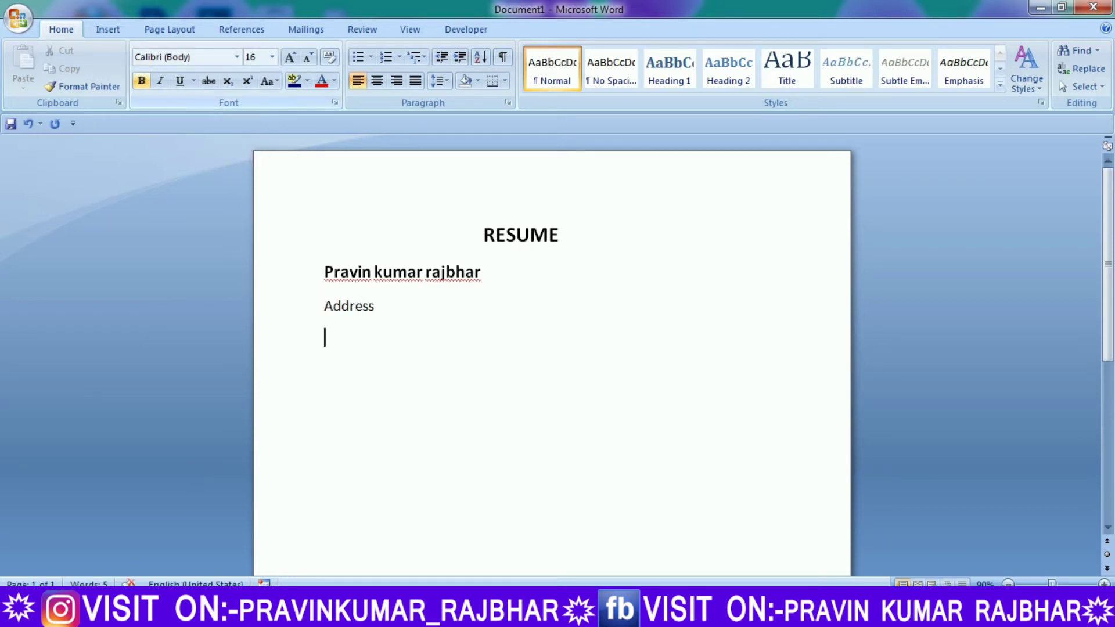
left_click_drag(368, 319, 324, 274)
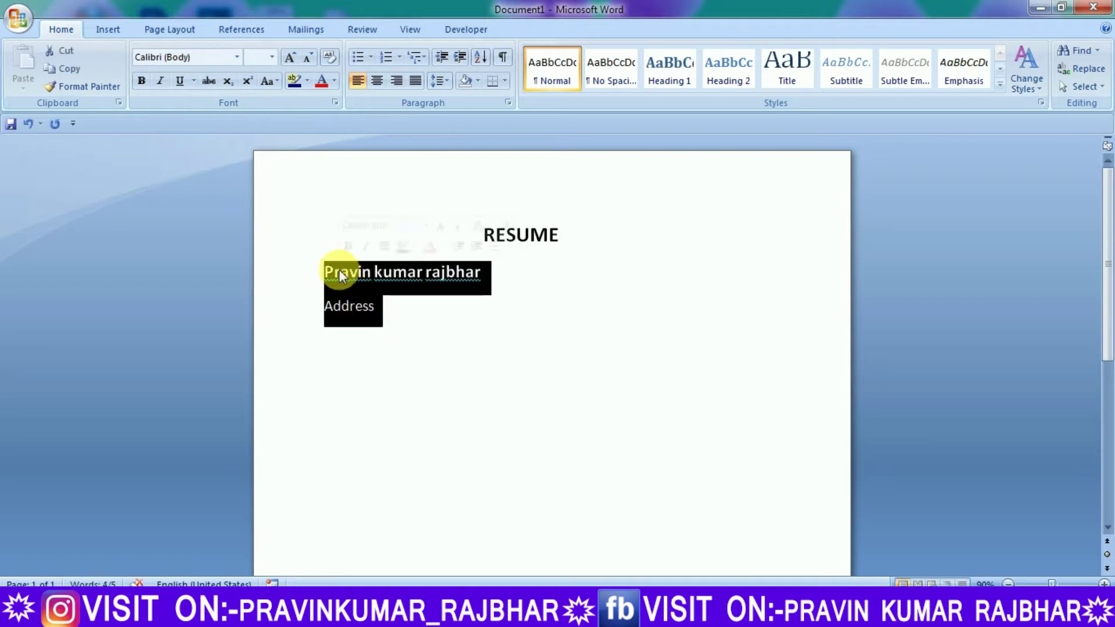
left_click(440, 81)
left_click(447, 244)
left_click(383, 298)
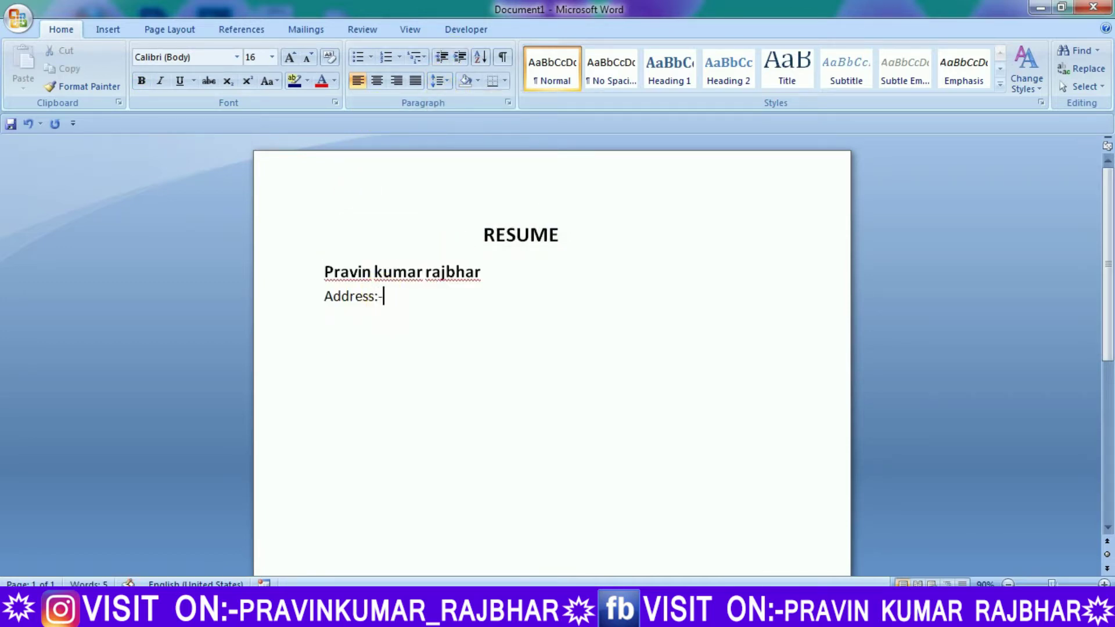
key("BackSpace")
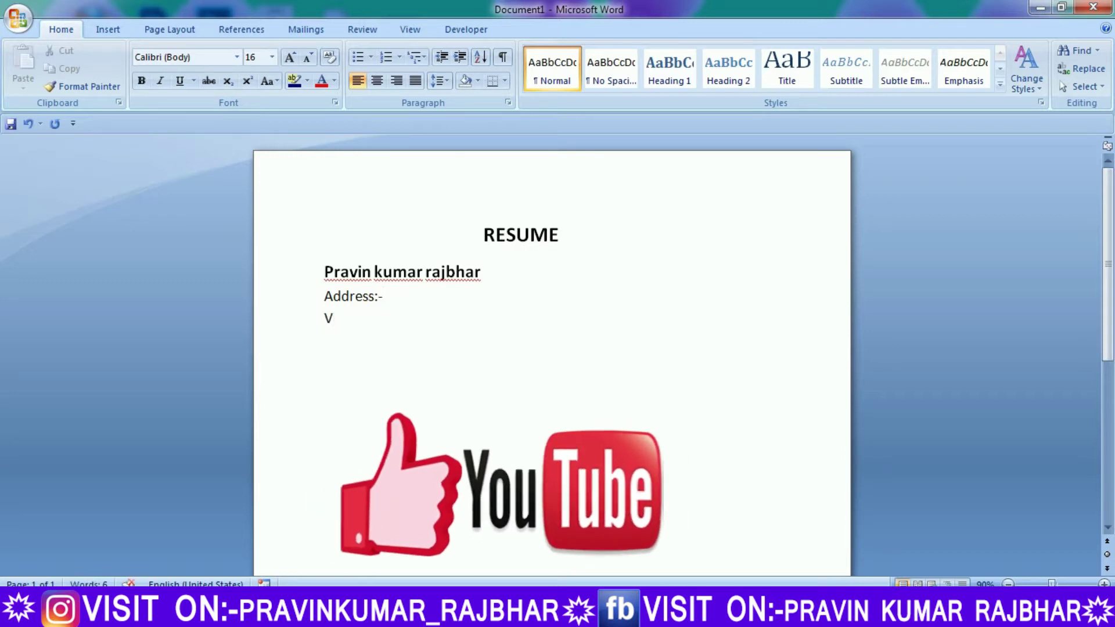
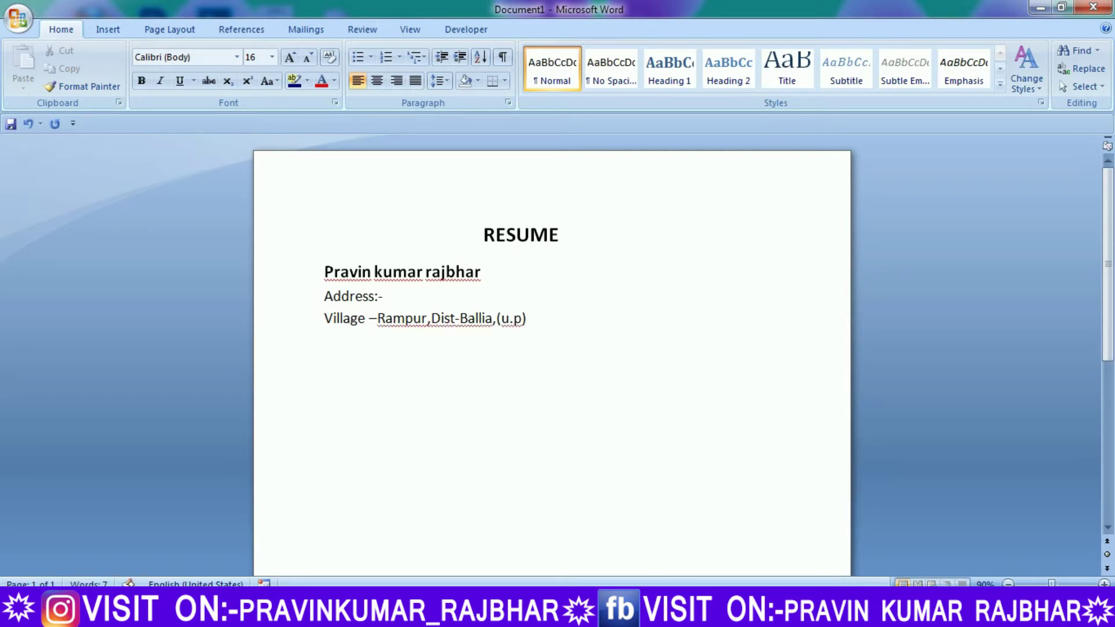
Add the mobile number, e-mail address and website lines below the address
type("M")
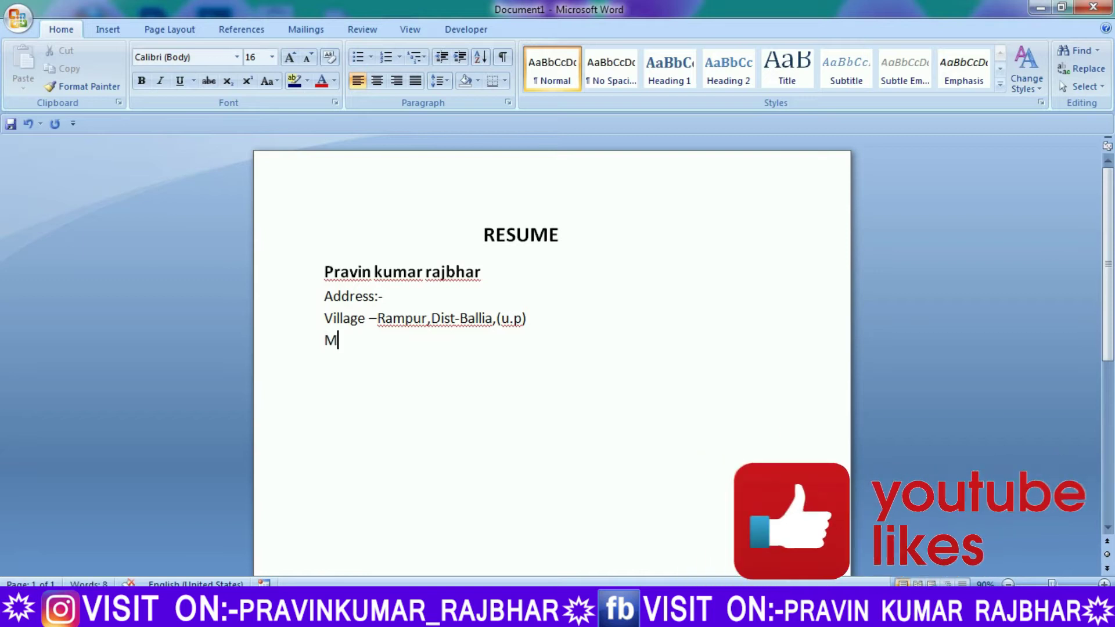
type("obile no- 1234567890")
key("Return")
type("e")
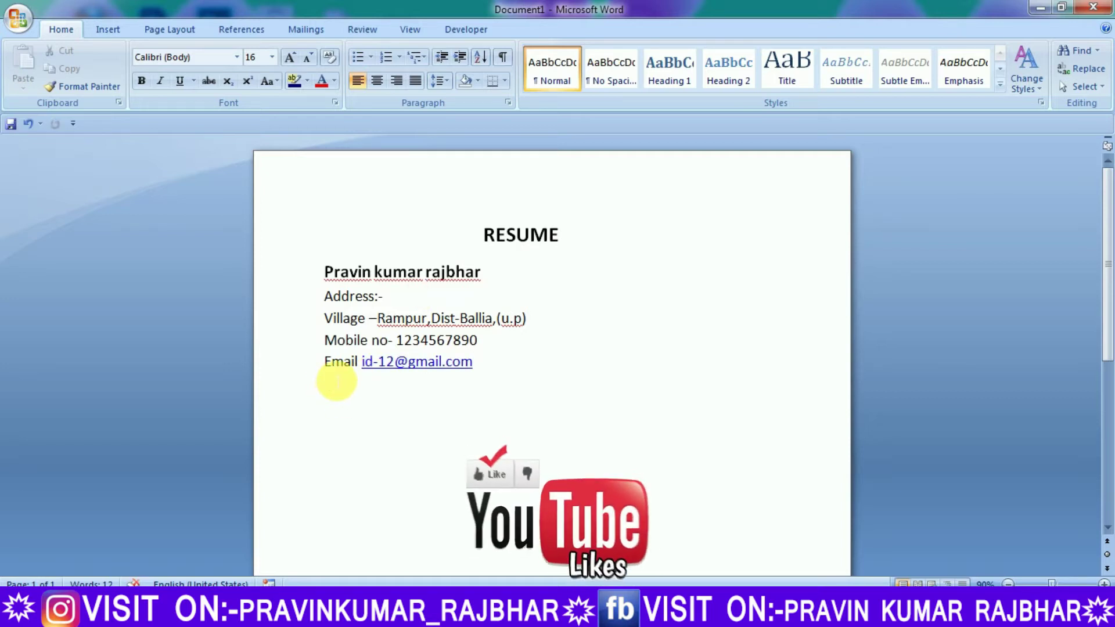
type("Website- www.pravin .com")
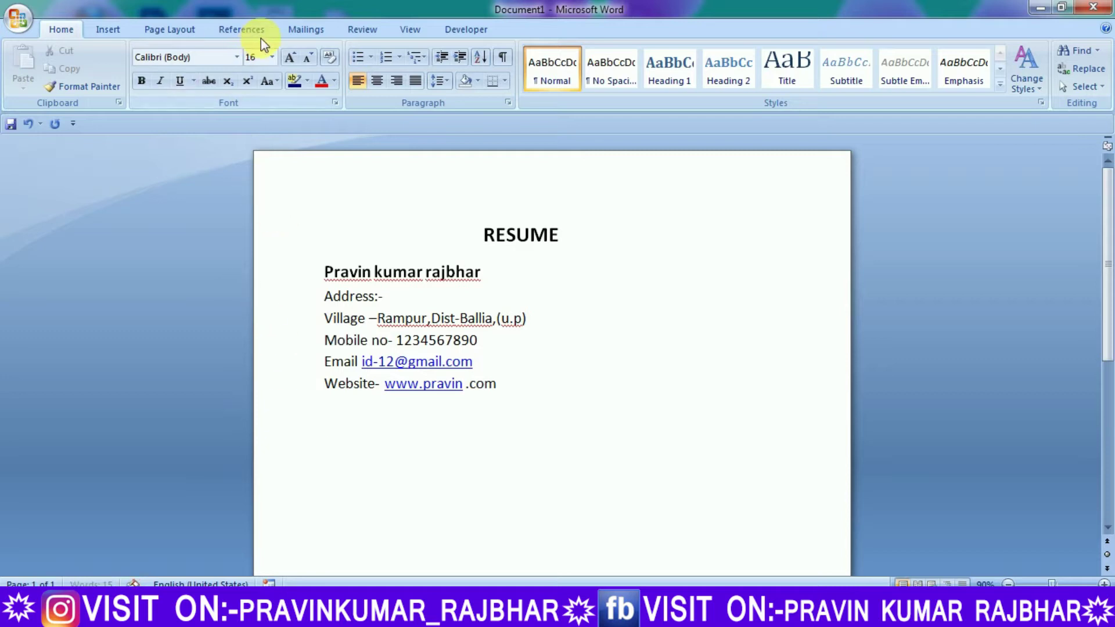
Switch to Cambria at 18 pt and type the EDUCATIONAL QUALIFICATION heading
left_click(236, 57)
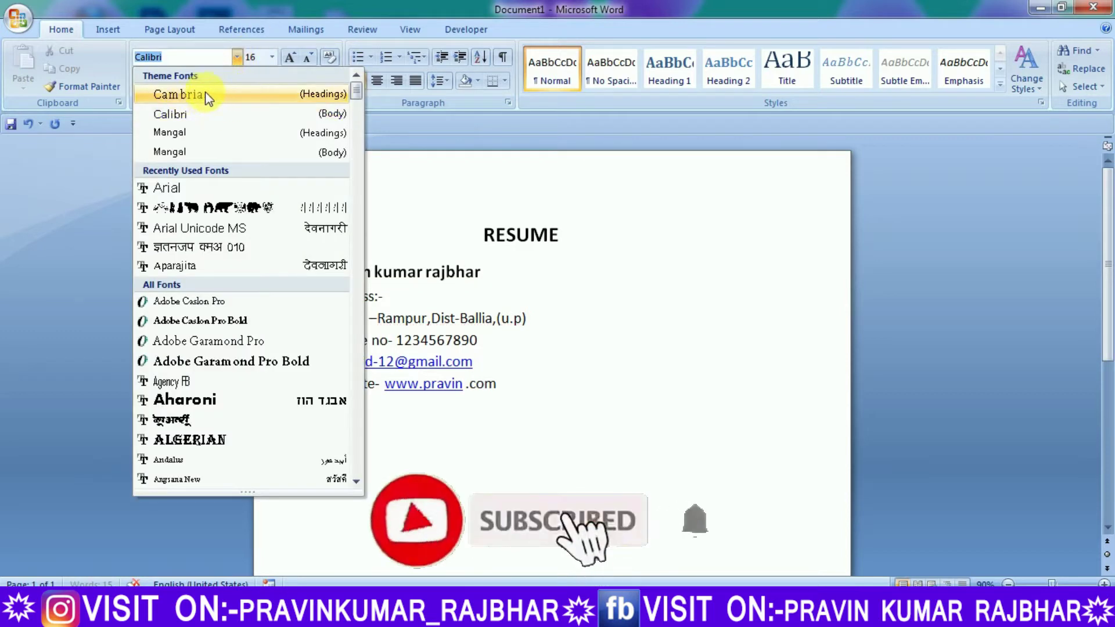
left_click(214, 96)
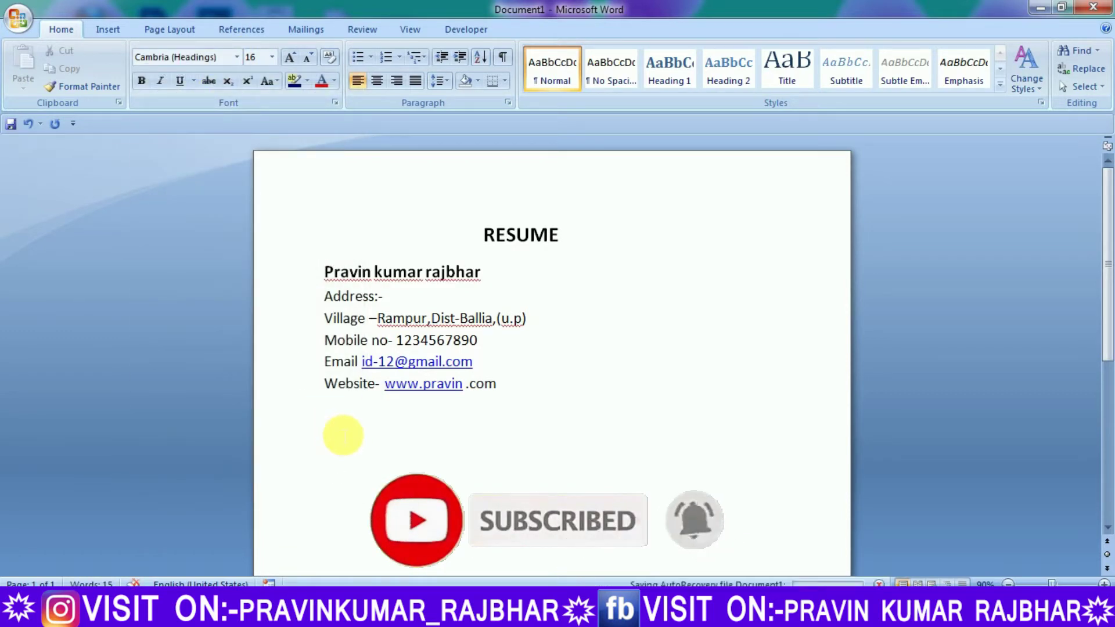
type("E")
key("BackSpace")
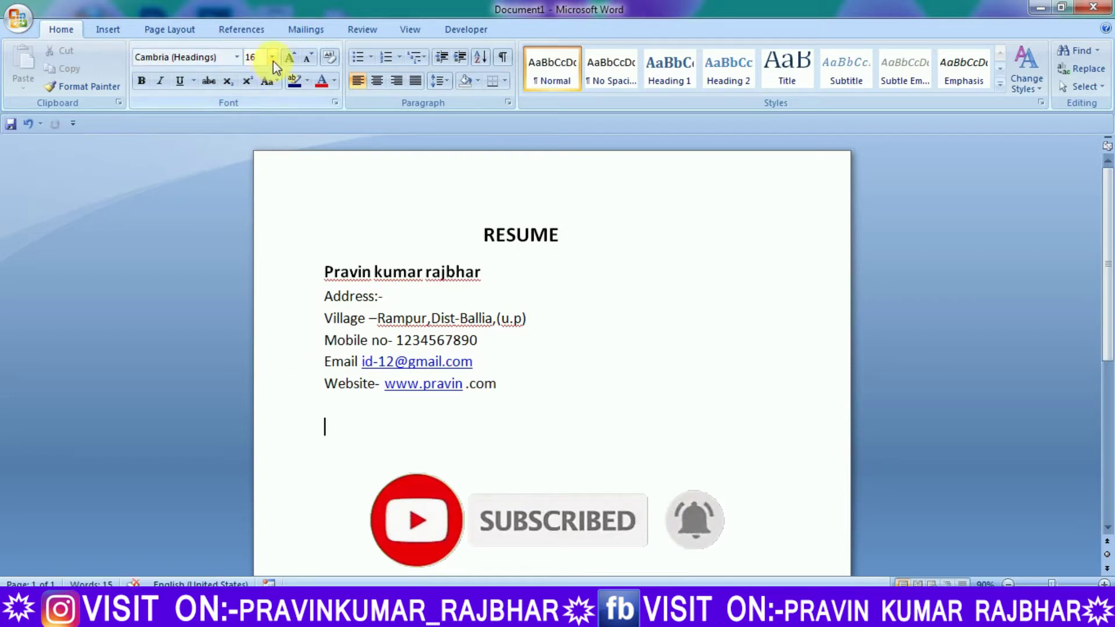
left_click(273, 58)
left_click(253, 172)
type("EDUCATIONAL QUALIIFICA")
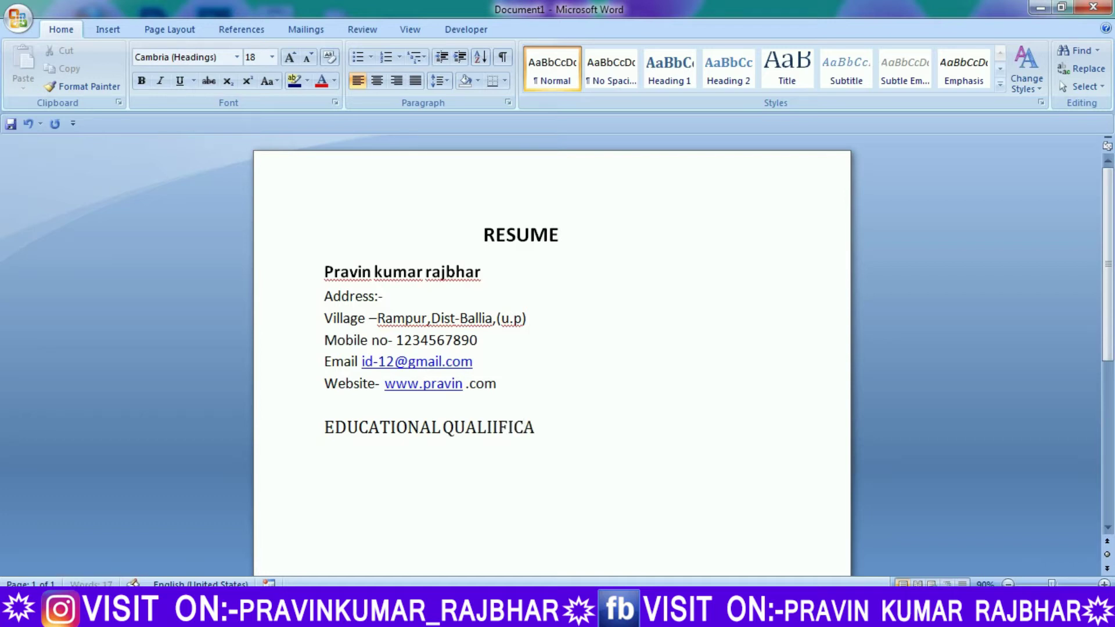
Bold the heading, delete its doubled I, and start a non-bold line below
left_click_drag(578, 431, 351, 435)
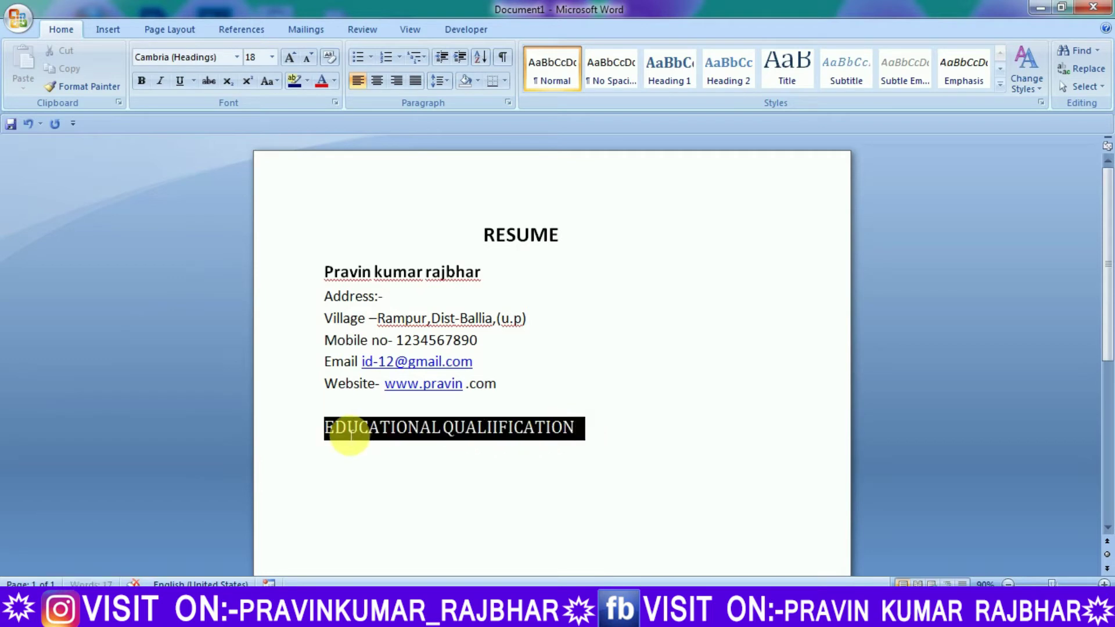
left_click(141, 81)
left_click(590, 427)
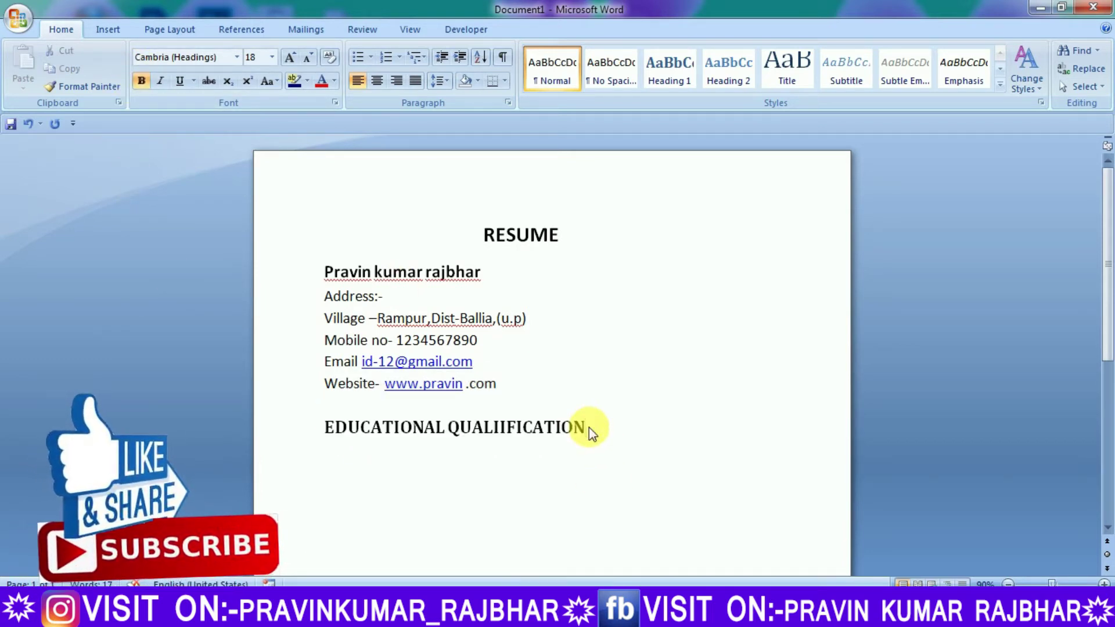
left_click(508, 428)
key("BackSpace")
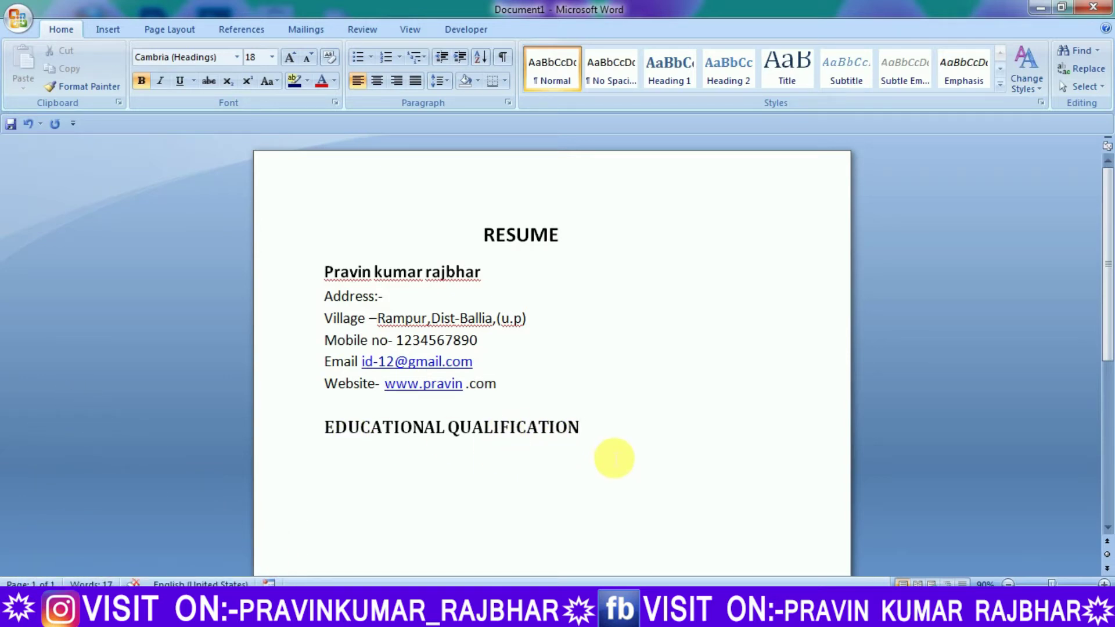
left_click(589, 434)
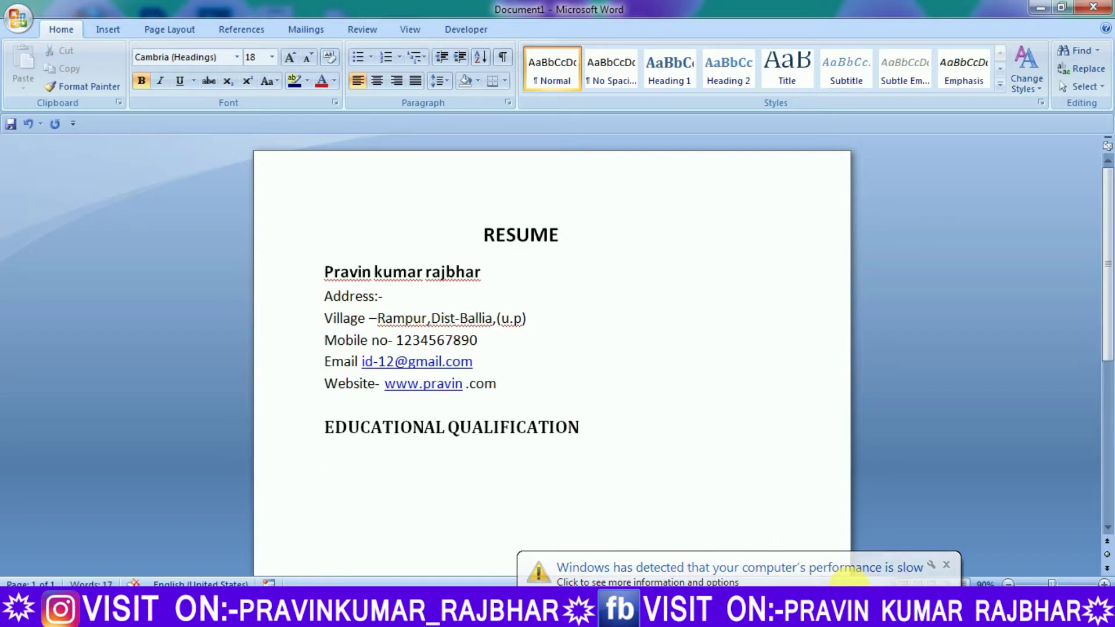
key("Return")
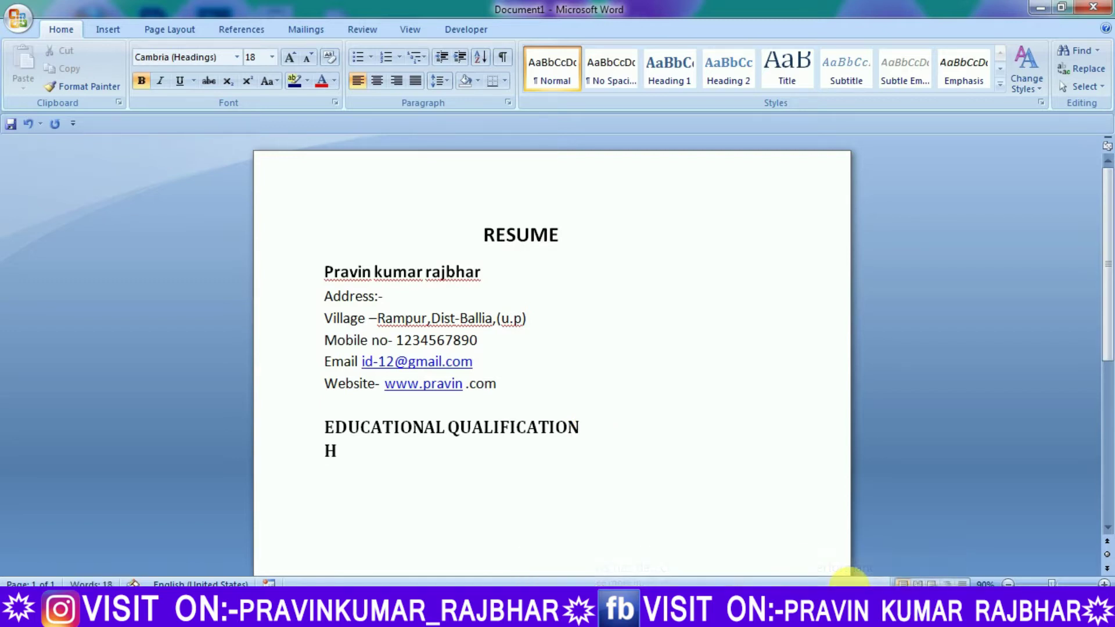
left_click(138, 82)
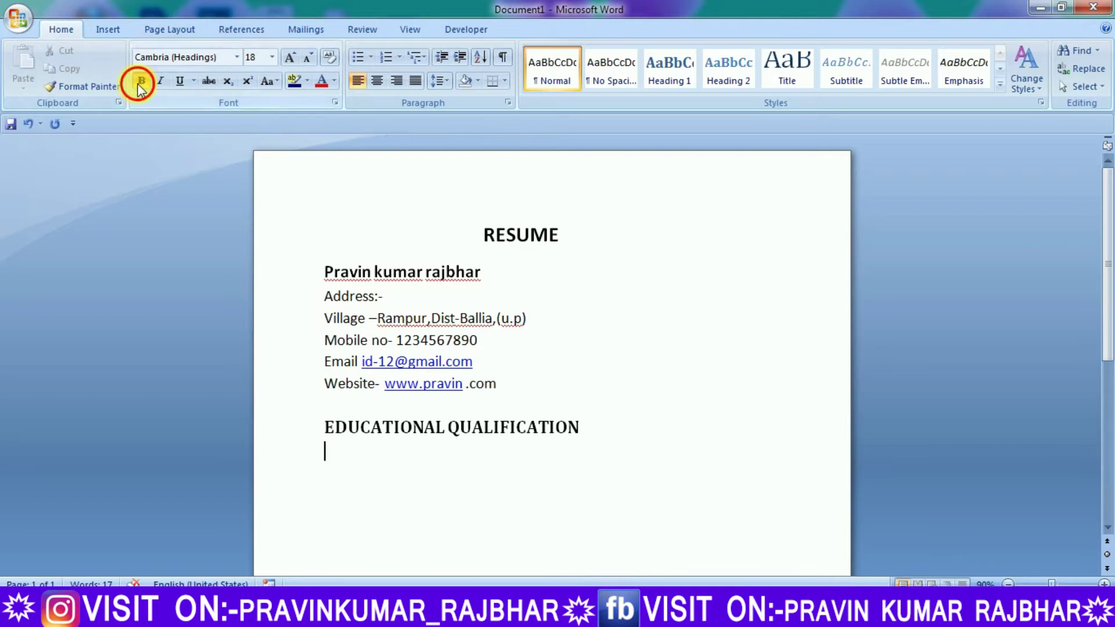
At 14 pt, type the high school 2014 and intermediate 2016 qualification lines
left_click(272, 56)
left_click(253, 160)
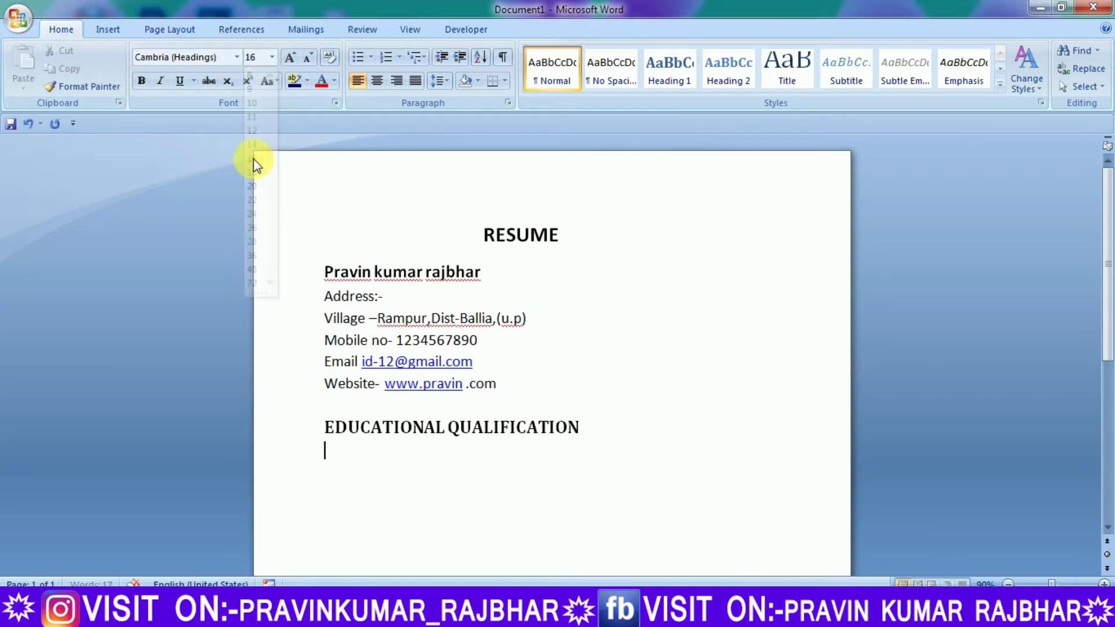
left_click(273, 60)
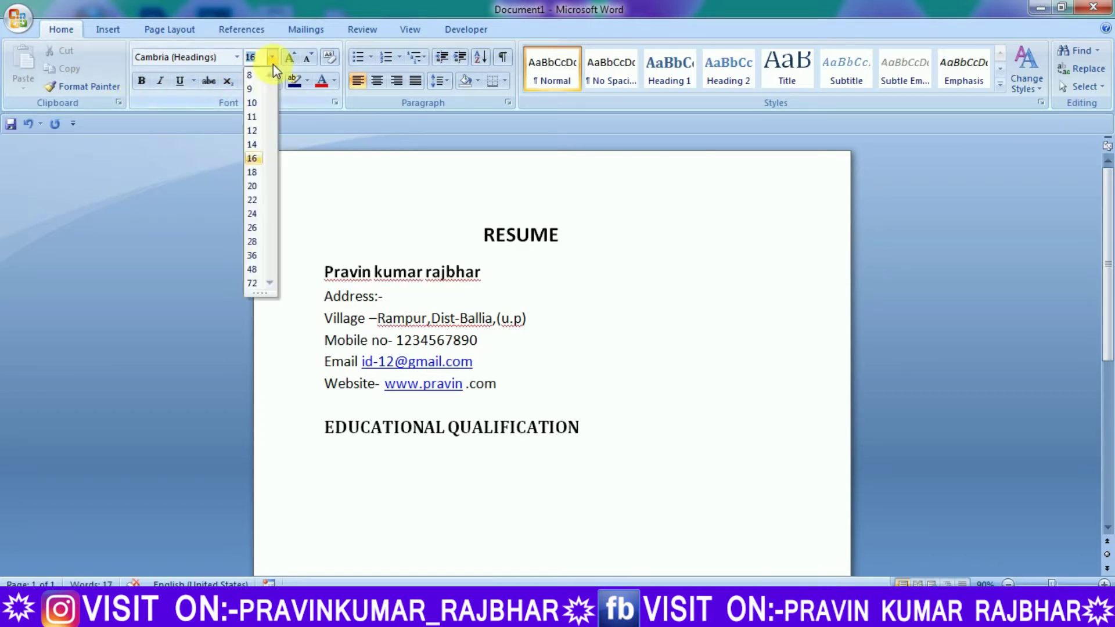
left_click(252, 145)
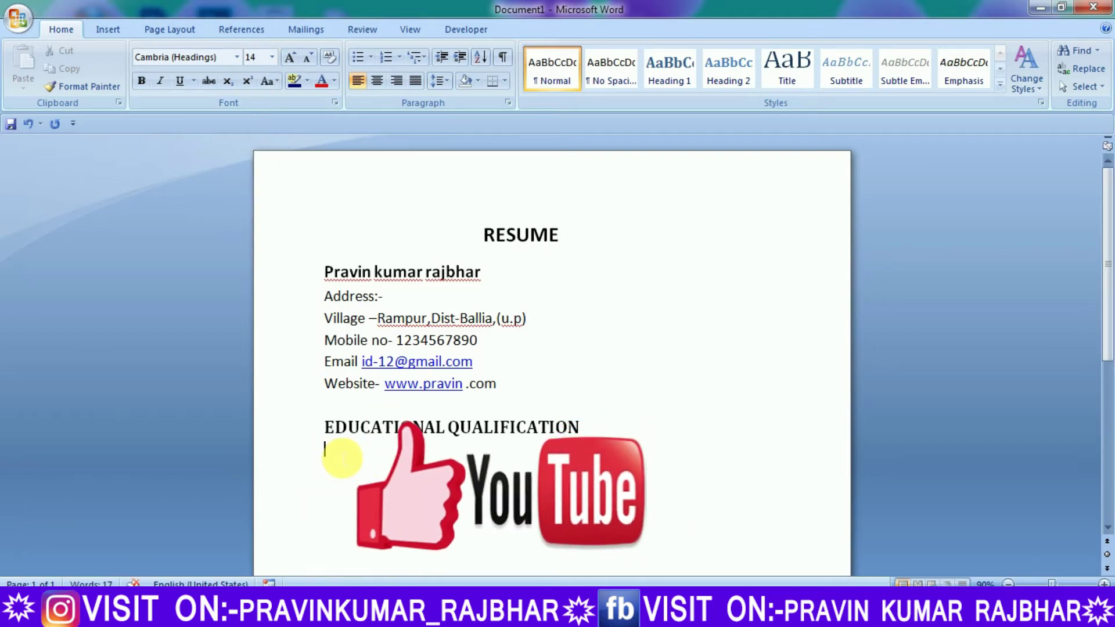
type("High school passed from up boa")
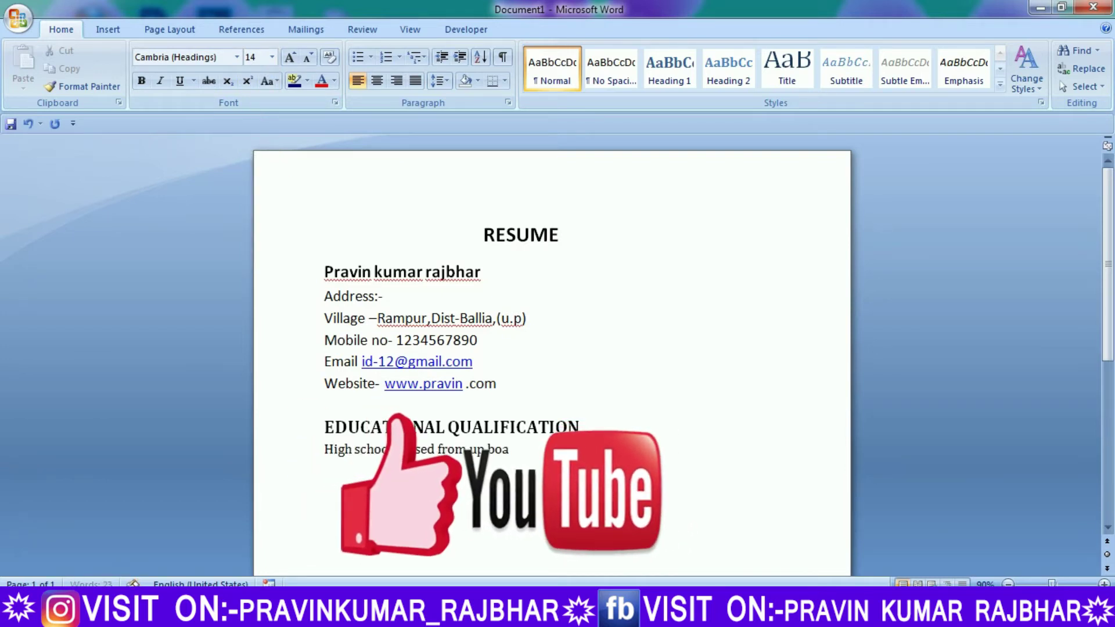
type("rd 2014")
key("Return")
type("intermediate passed from up Board 2016")
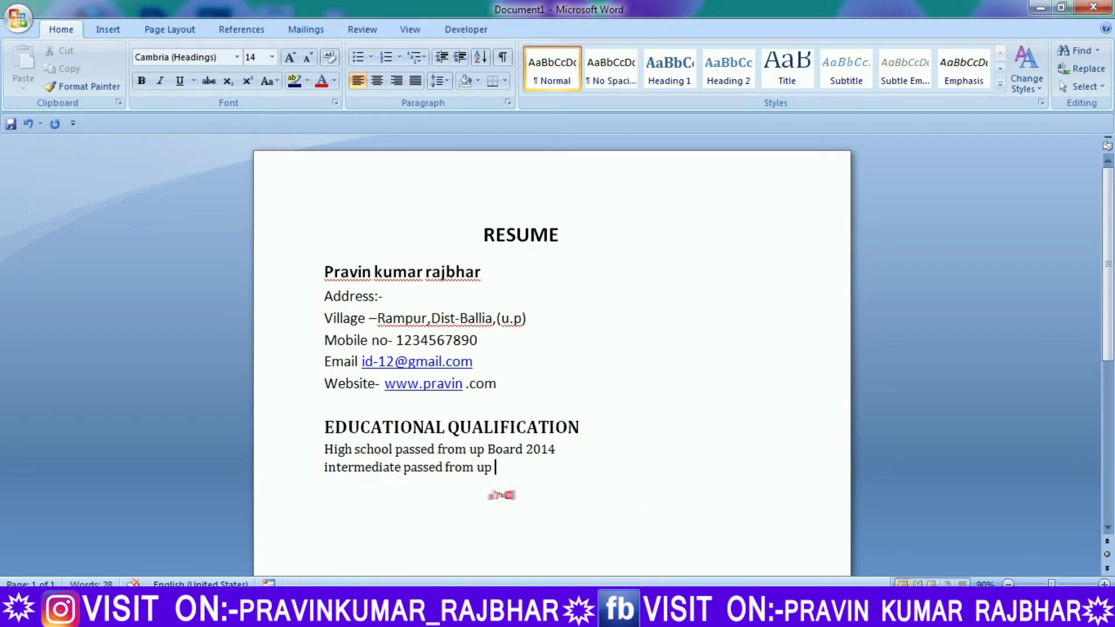
key("Return")
Dismiss the Windows notification and start the 'BA 1 Passed from' line
left_click(946, 565)
left_click(370, 489)
type("Ba")
key("BackSpace")
key("BackSpace")
key("BackSpace")
type("BA 1 Passed from up")
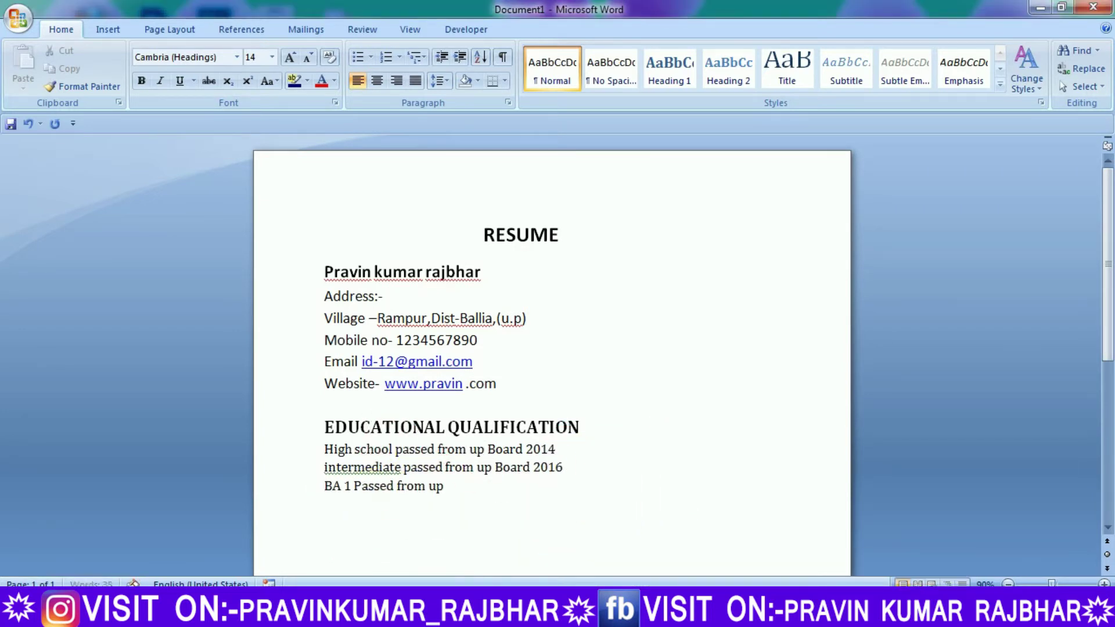
Duplicate the BA line, renumber the copy to BA 2, and select the education entries
left_click(317, 483)
key("ctrl+c")
key("End")
key("Return")
key("ctrl+v")
key("ctrl+v")
left_click(352, 505)
key("BackSpace")
type("2")
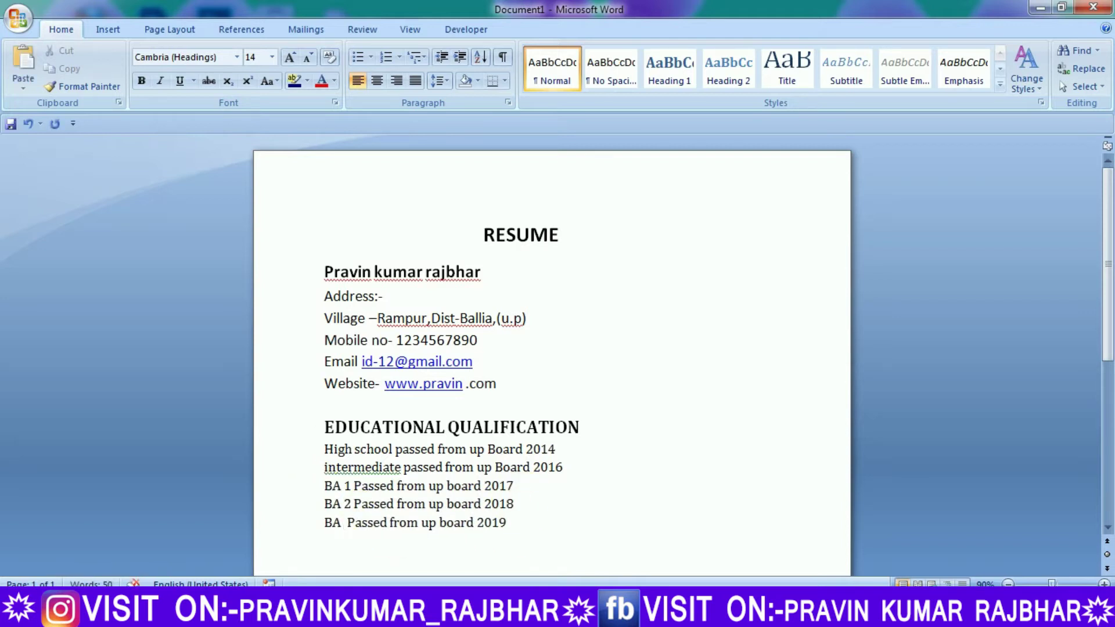
left_click_drag(324, 450, 523, 520)
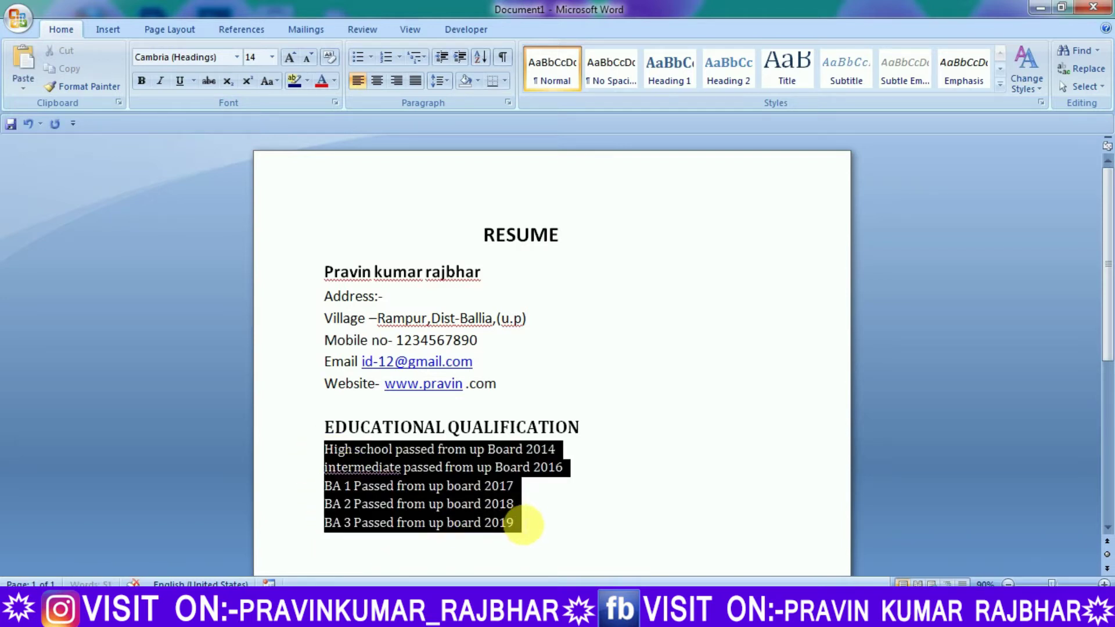
Apply arrow bullets to the education lines and define the bullet font size as 16
left_click(372, 64)
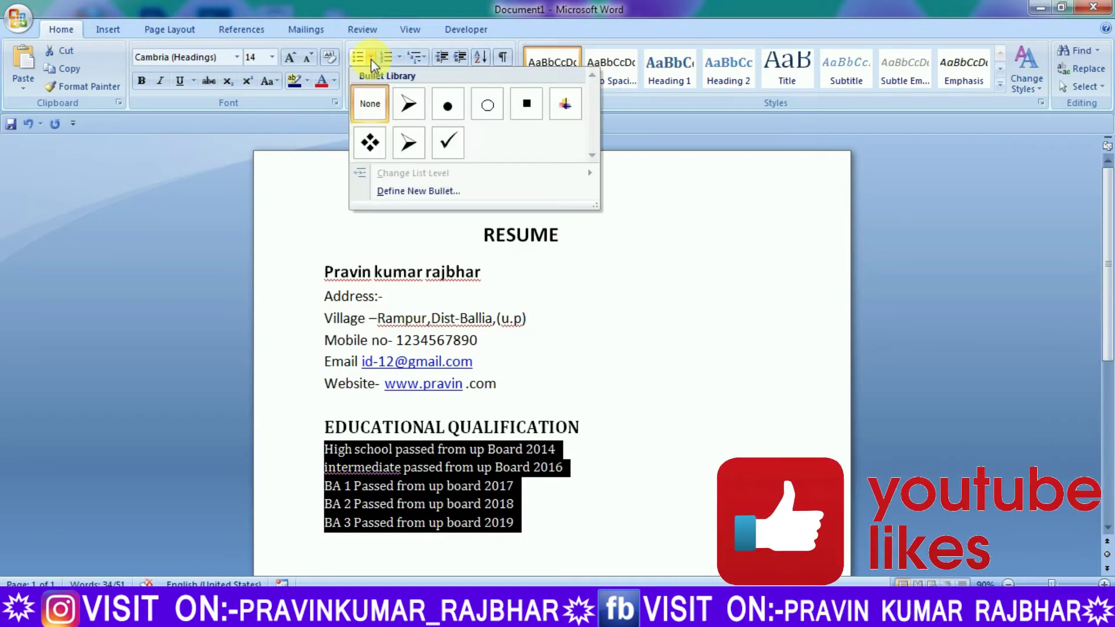
left_click(409, 104)
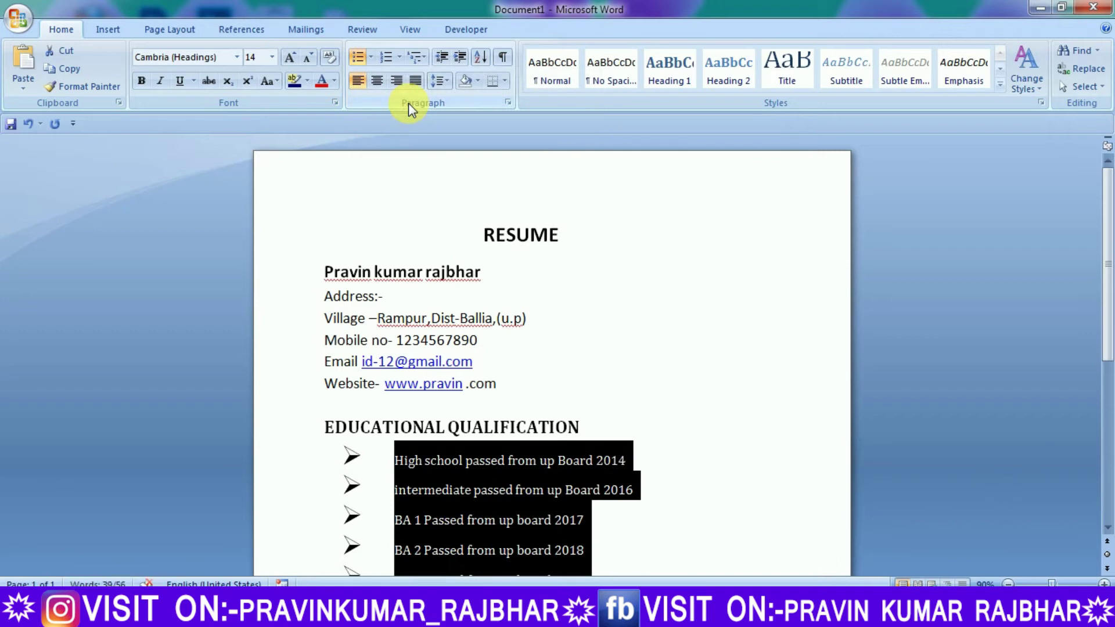
left_click(370, 57)
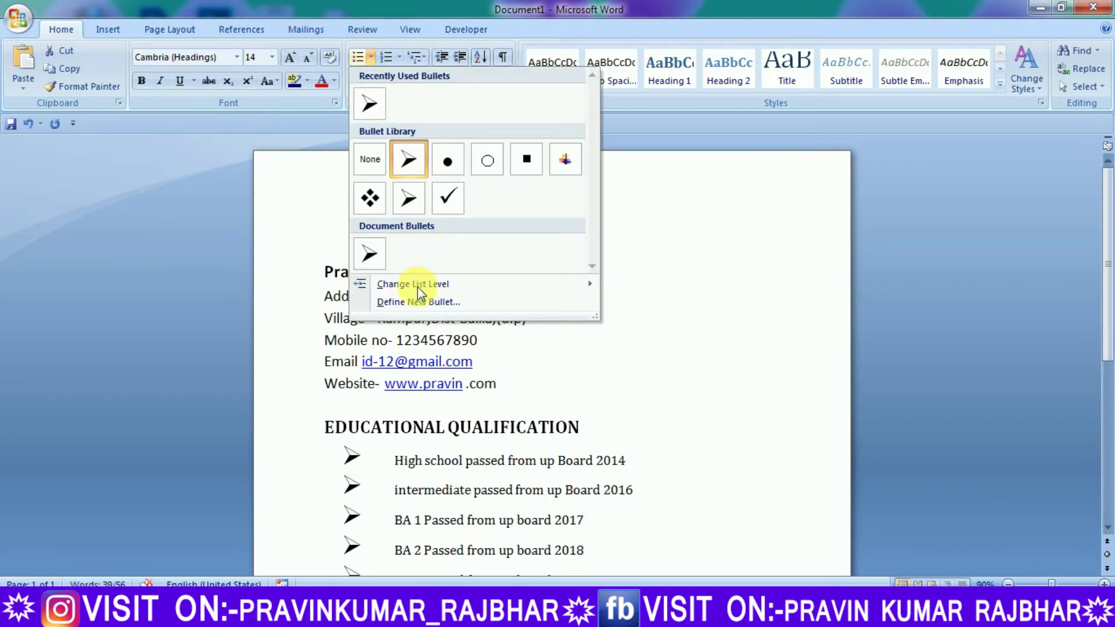
left_click(418, 302)
left_click(626, 192)
scroll(698, 166, "up", 5)
left_click(665, 176)
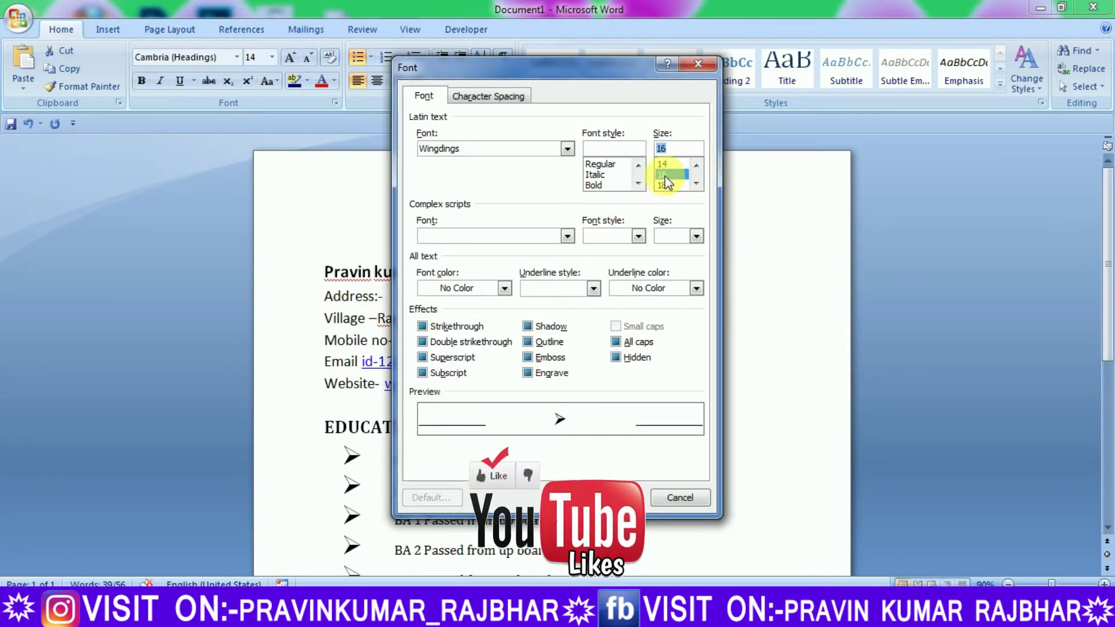
key("Return")
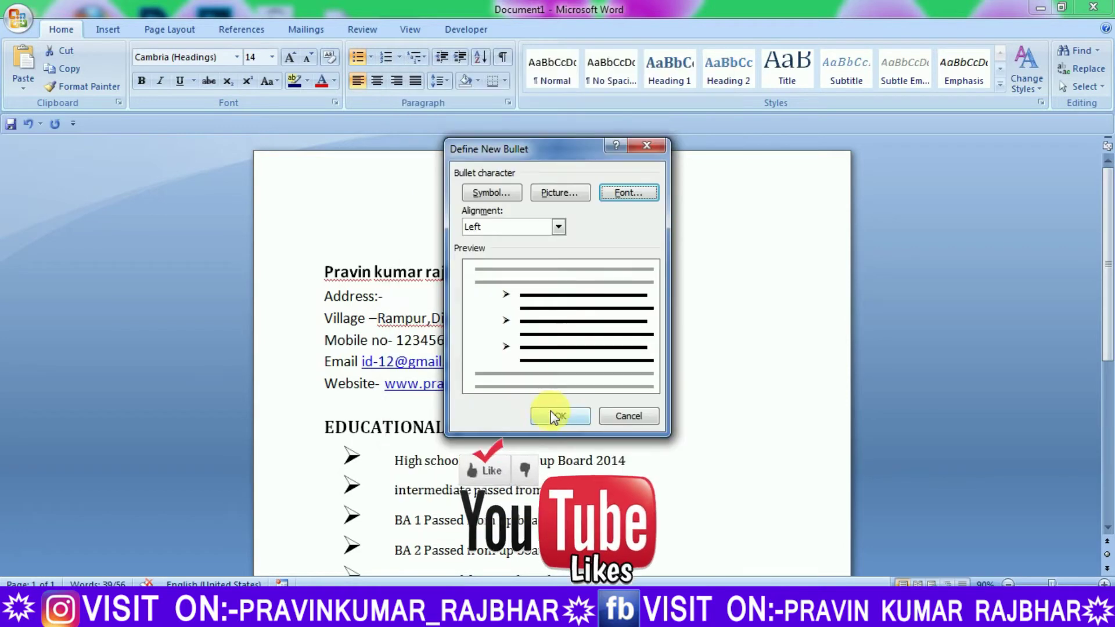
left_click(541, 416)
left_click(548, 526)
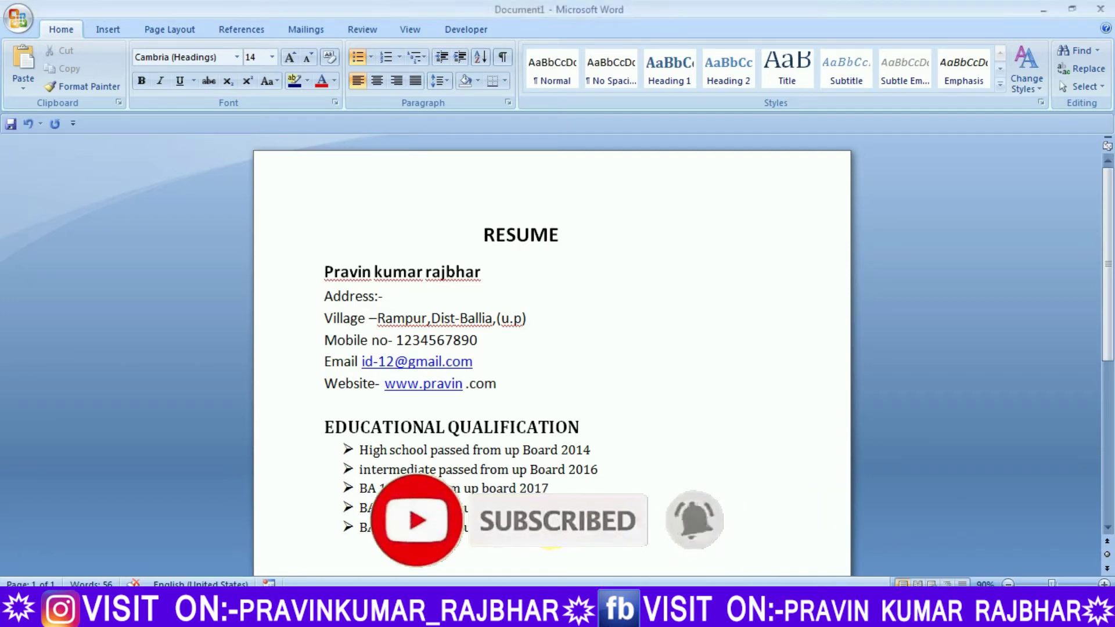
Remove the bullet and indent from the empty line under the education list, then show the Insert tab
key("BackSpace")
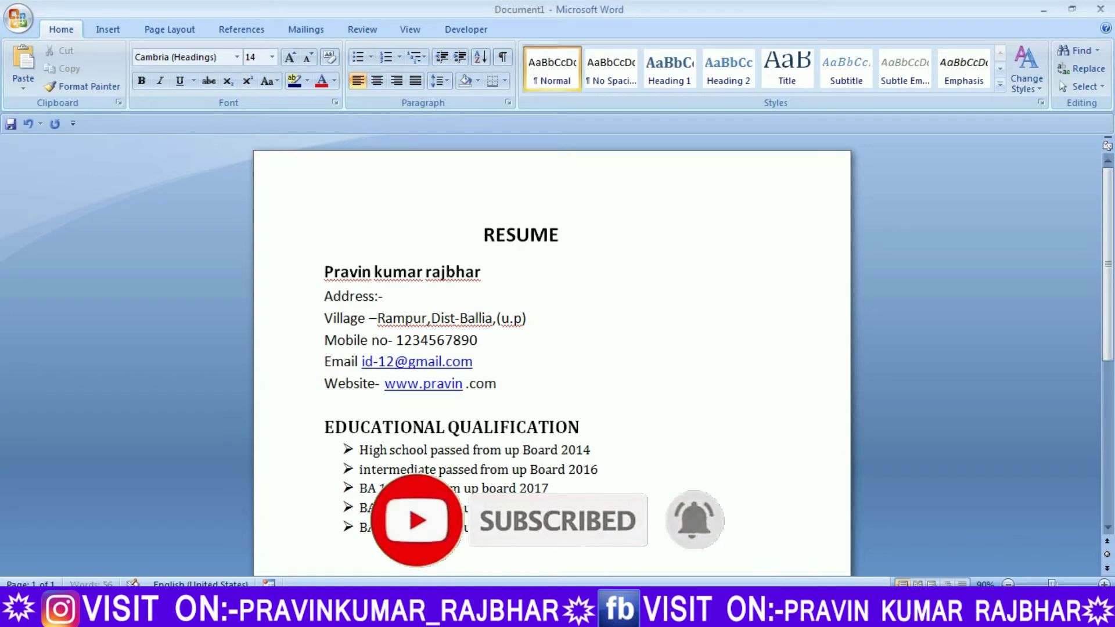
key("BackSpace")
key("Return")
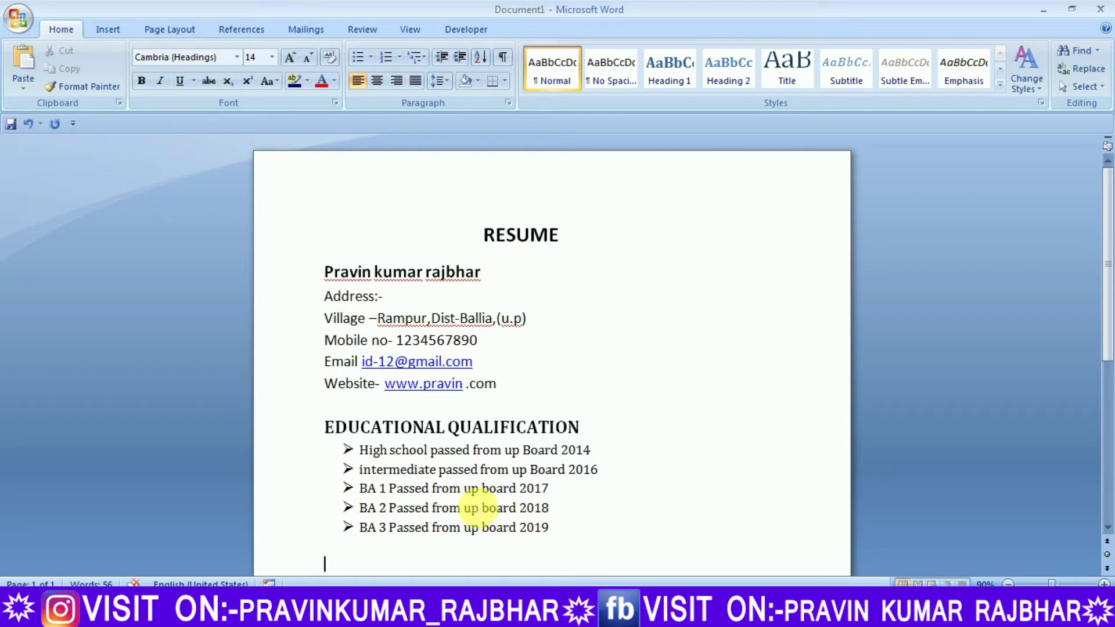
left_click_drag(325, 427, 546, 427)
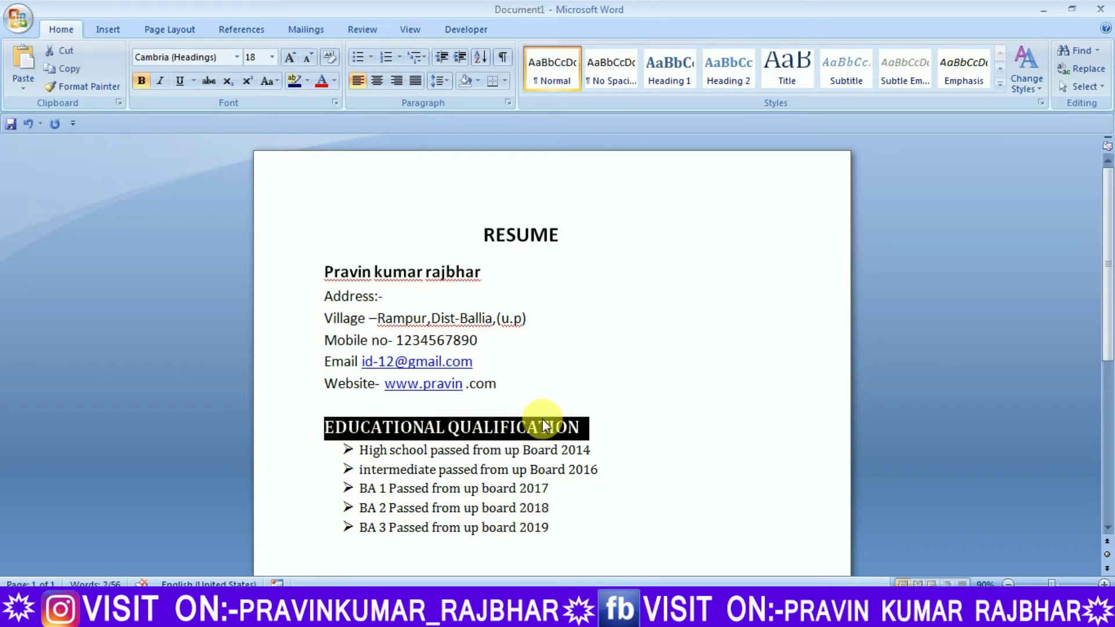
left_click(595, 429)
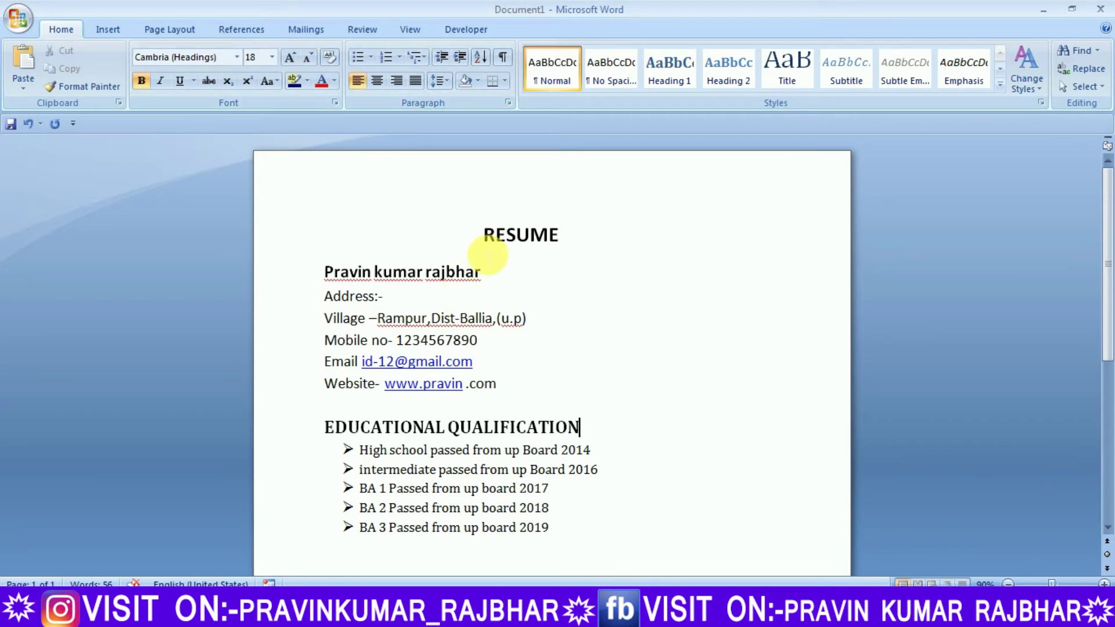
left_click(108, 30)
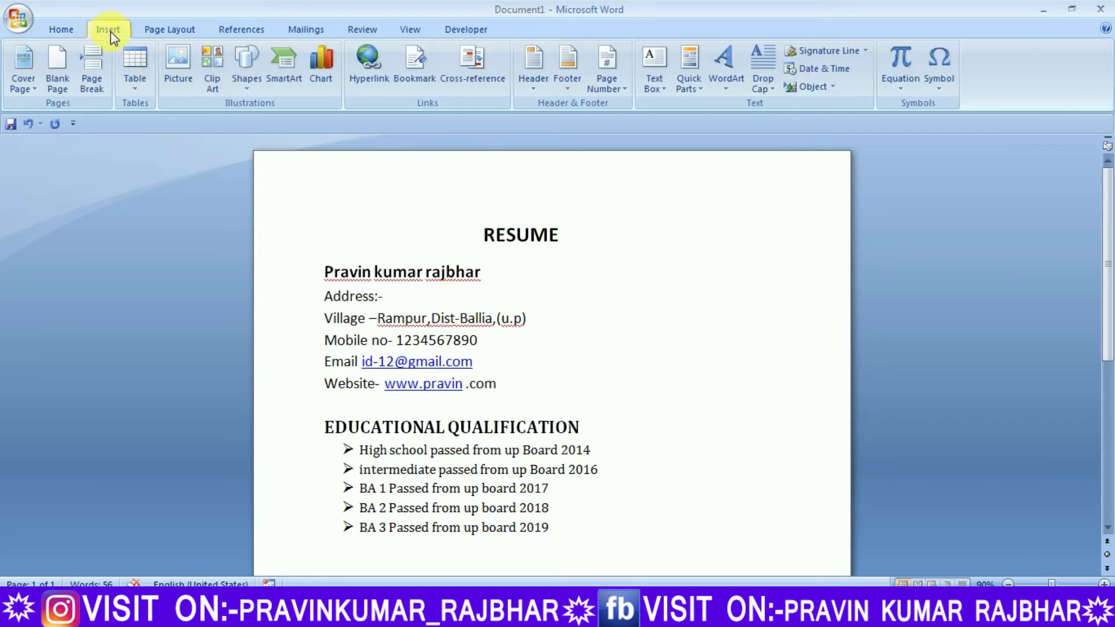
Draw a straight line under the EDUCATIONAL QUALIFICATION heading and set its weight to 1½ pt
left_click(241, 60)
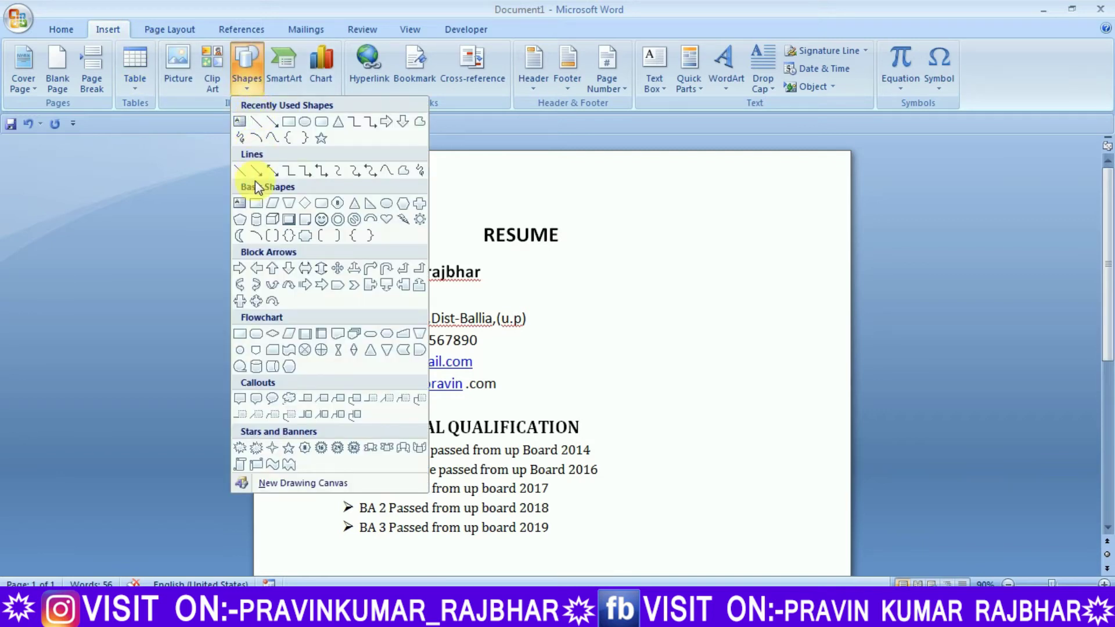
left_click(255, 122)
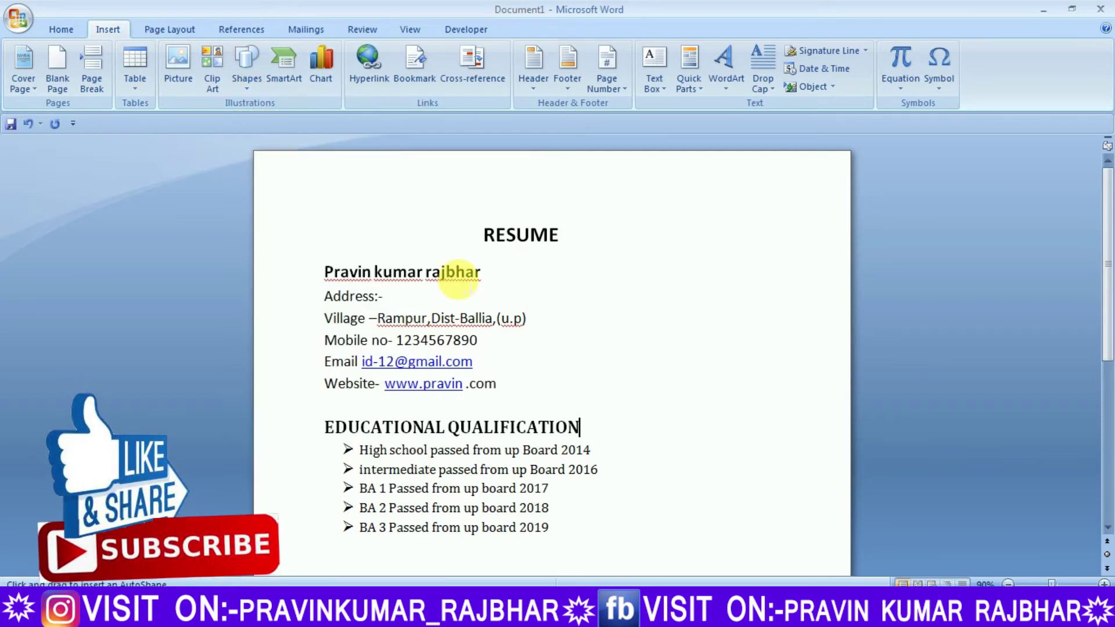
left_click_drag(328, 438, 847, 436)
key("Down")
key("Down")
key("Down")
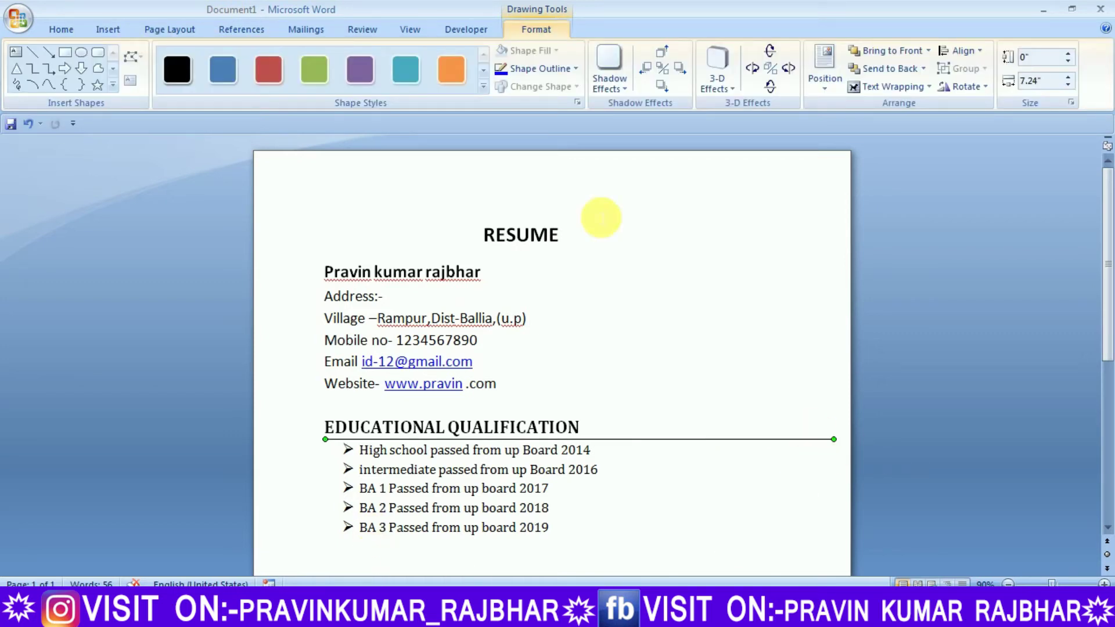
left_click(553, 70)
mouse_move(558, 247)
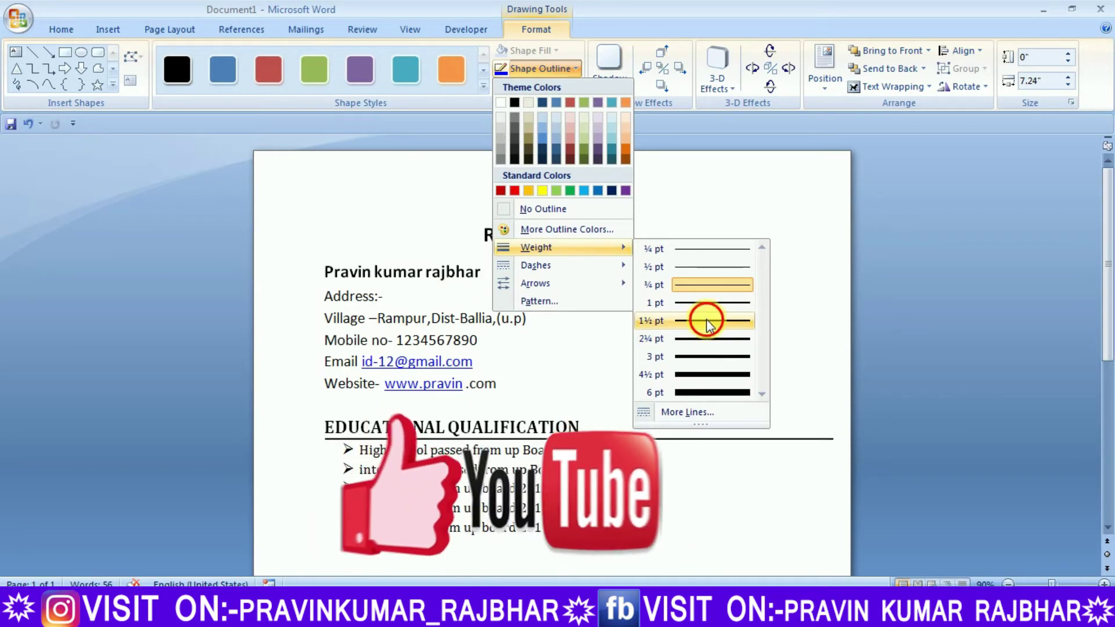
left_click(710, 321)
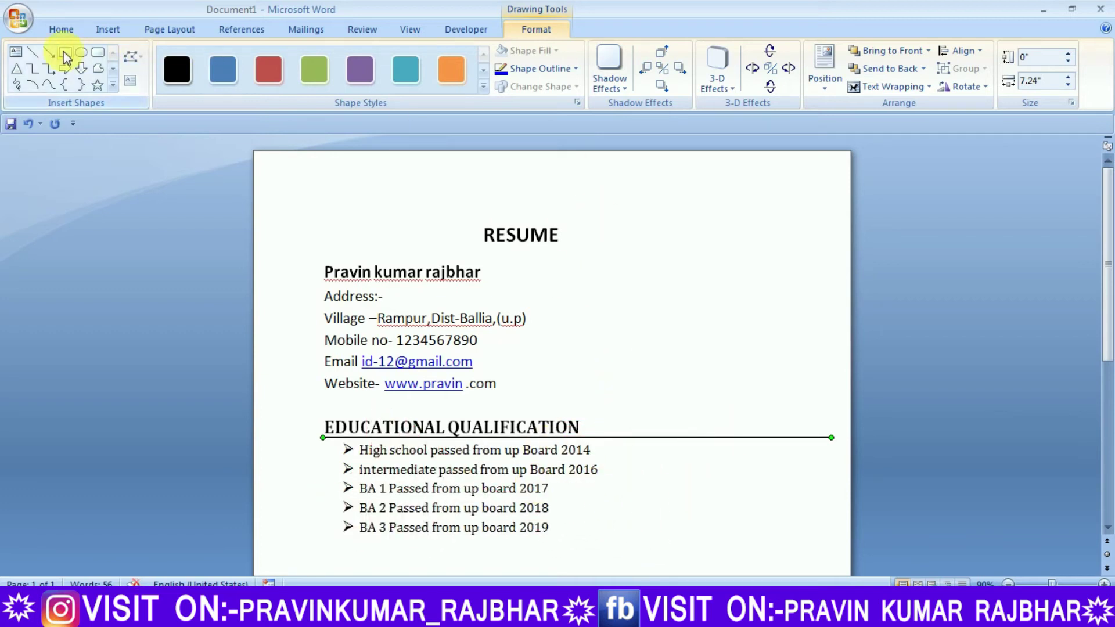
left_click(108, 29)
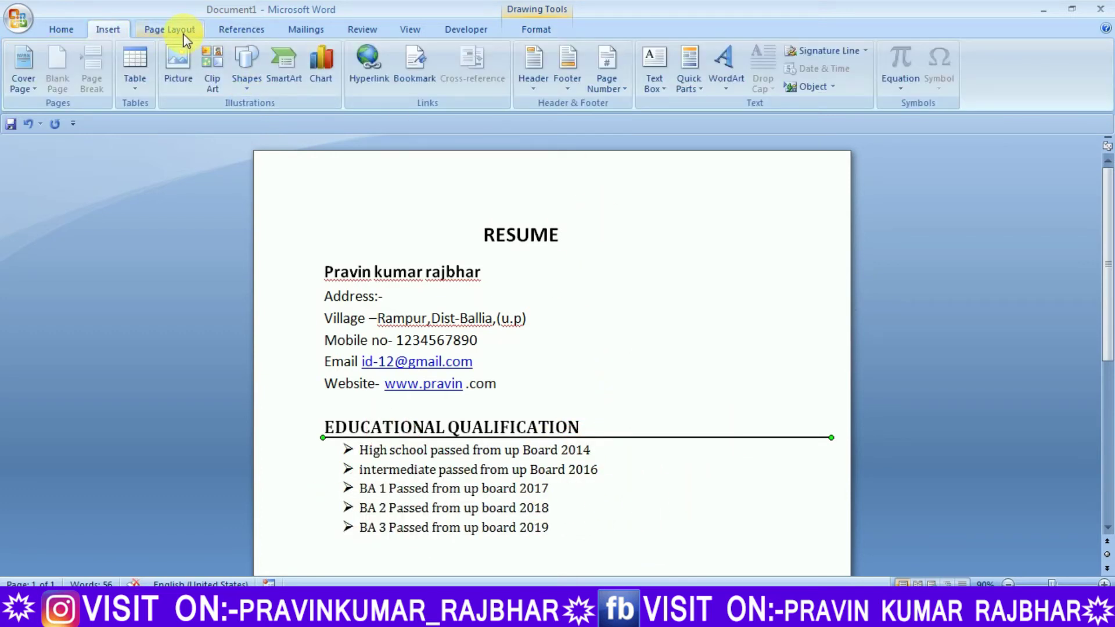
Draw a rectangle right of the contact details and give its outline a 2¼ pt weight
left_click(240, 73)
left_click(255, 120)
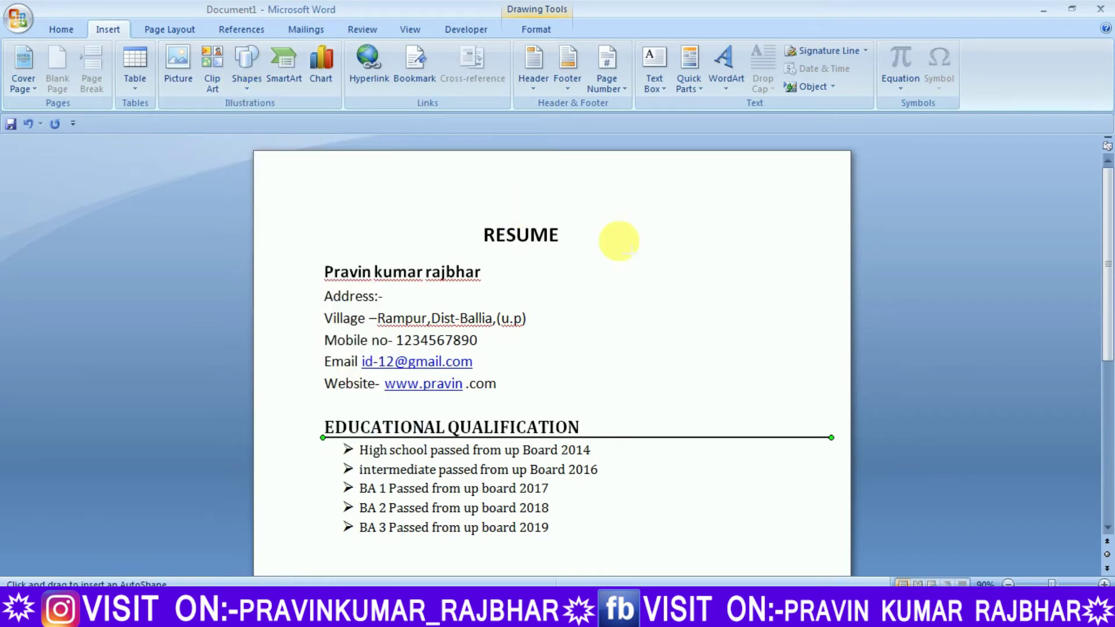
left_click_drag(689, 257, 798, 386)
left_click(539, 68)
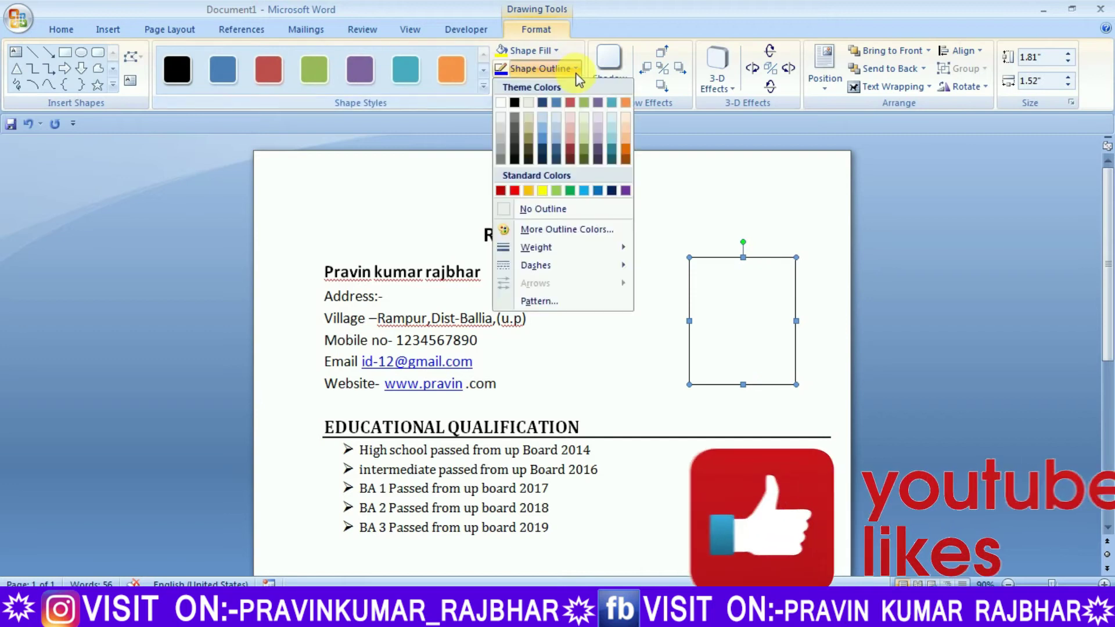
mouse_move(574, 255)
left_click(688, 303)
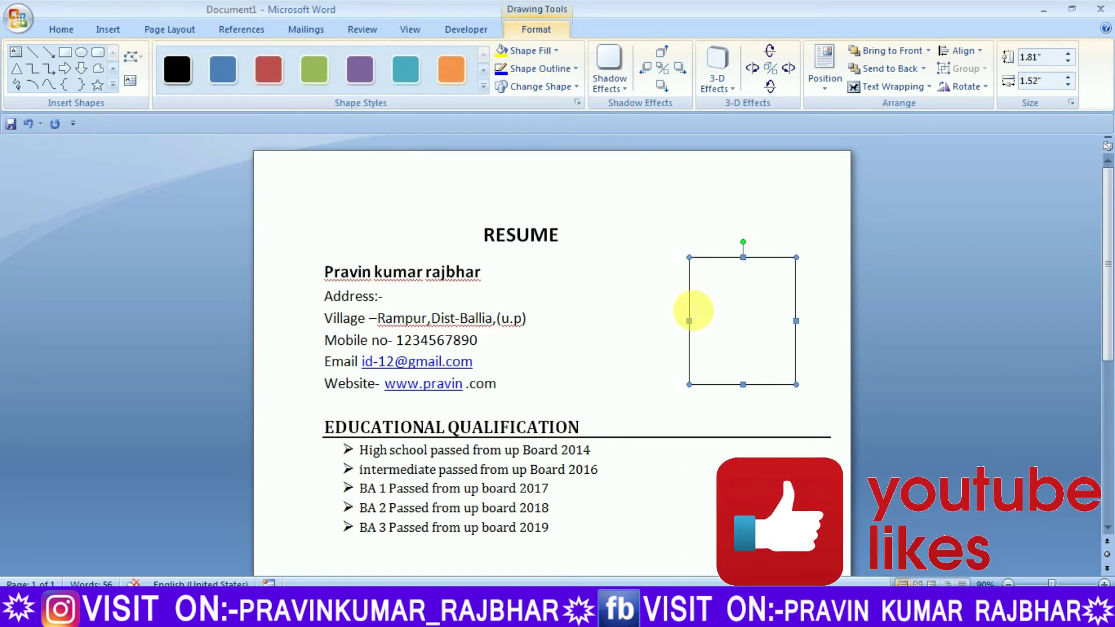
left_click(532, 75)
mouse_move(616, 249)
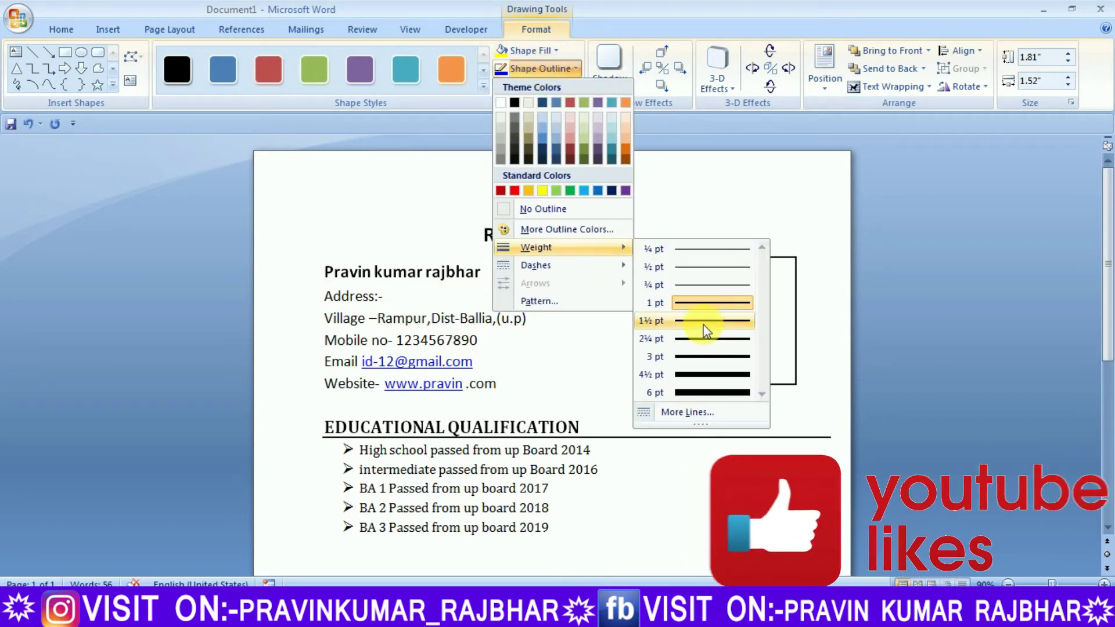
left_click(705, 339)
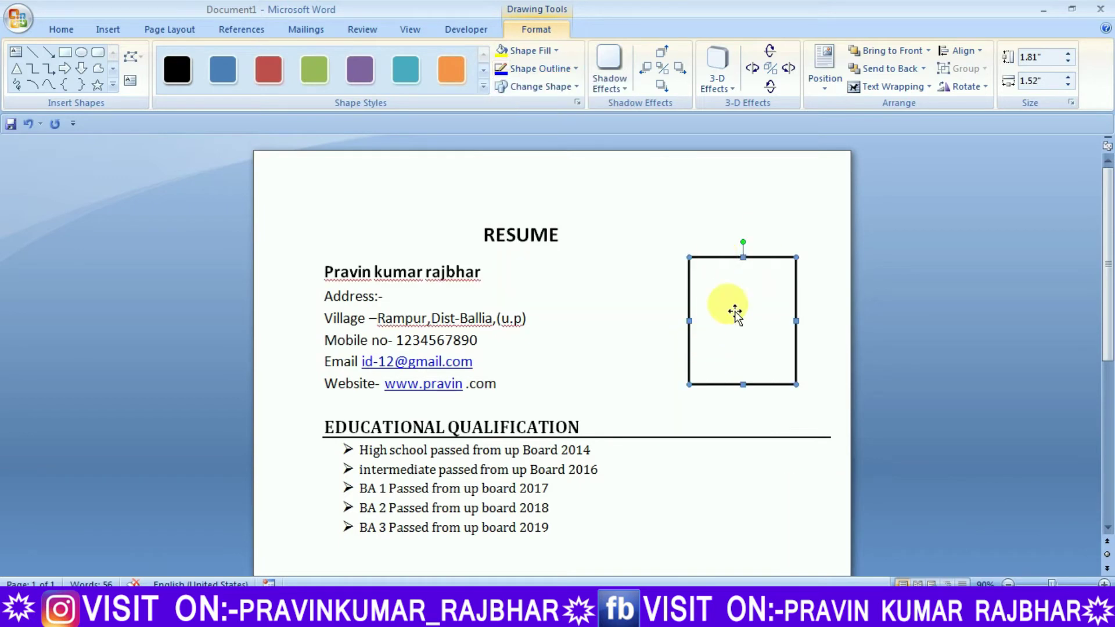
left_click(100, 32)
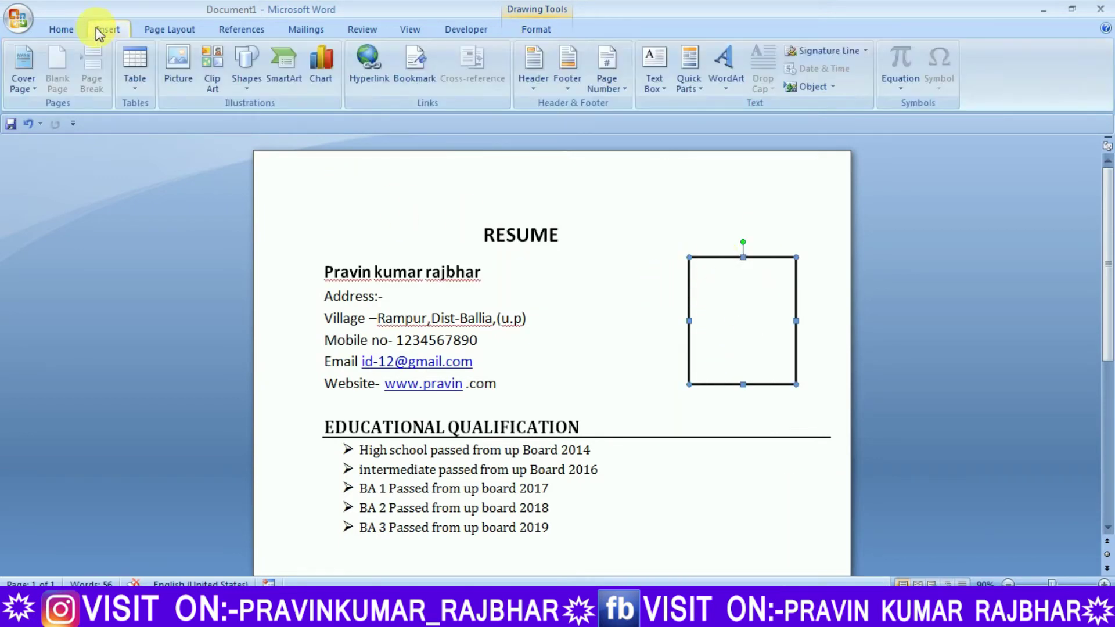
Insert the portrait photo file from the Desktop folder into the resume
left_click(169, 61)
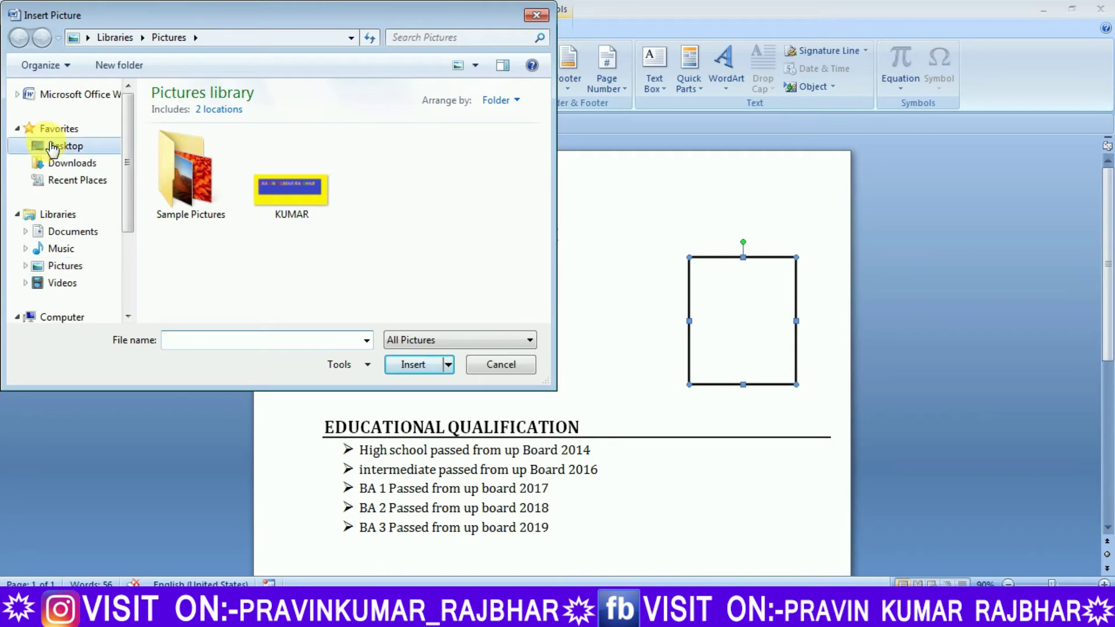
left_click(52, 148)
left_click_drag(548, 153, 549, 299)
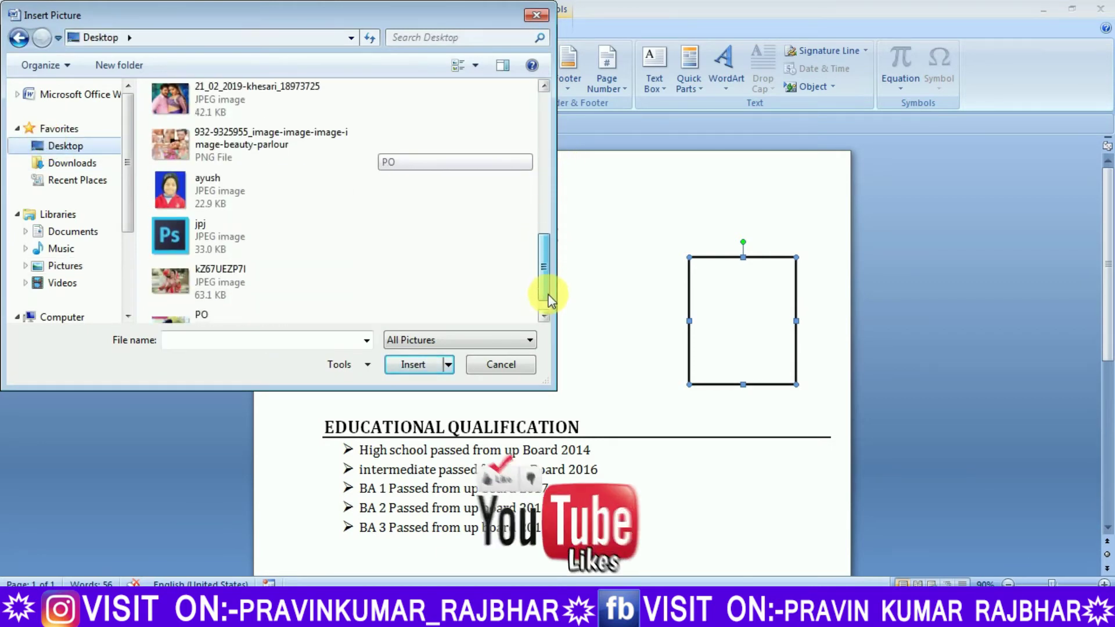
left_click(224, 188)
left_click(413, 364)
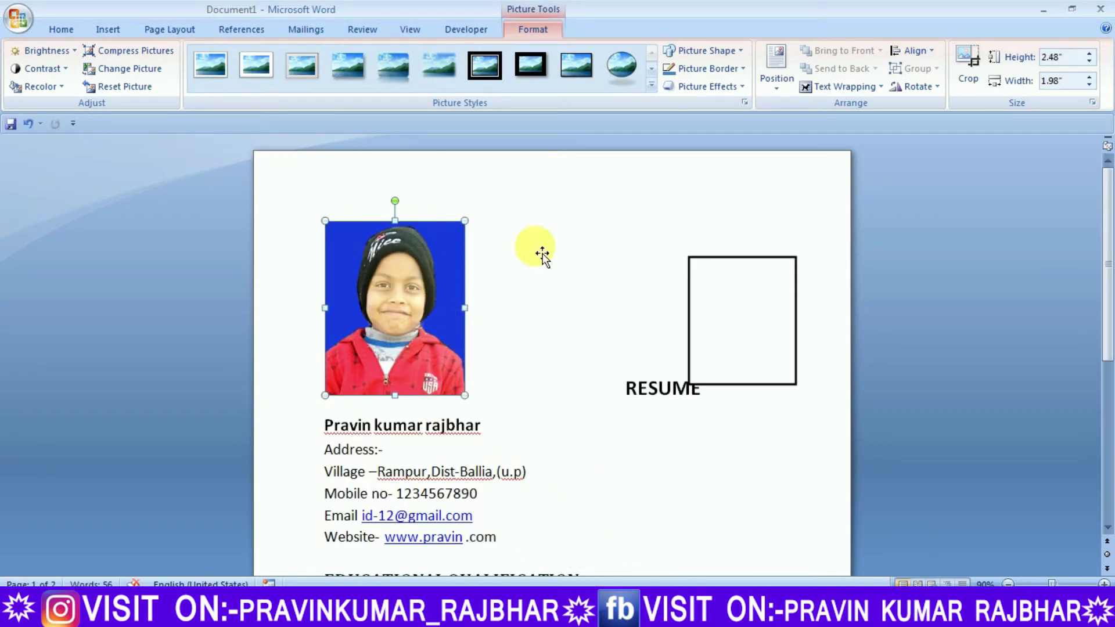
Apply Square text wrapping to the photo and resize it to 1.66" by 1.33"
left_click(776, 84)
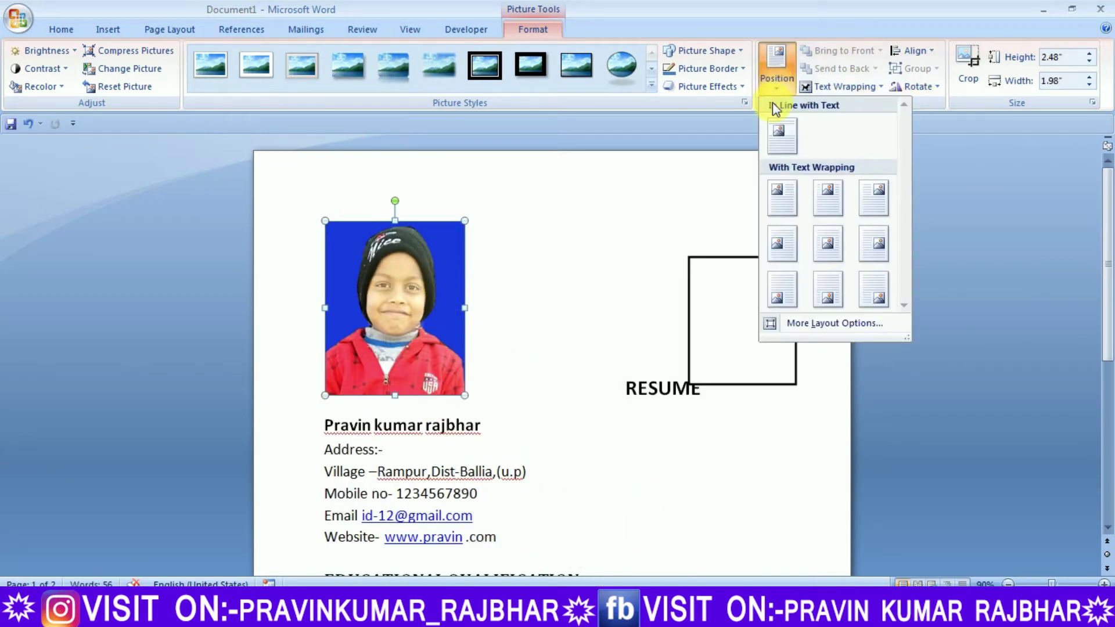
left_click(932, 172)
left_click(856, 90)
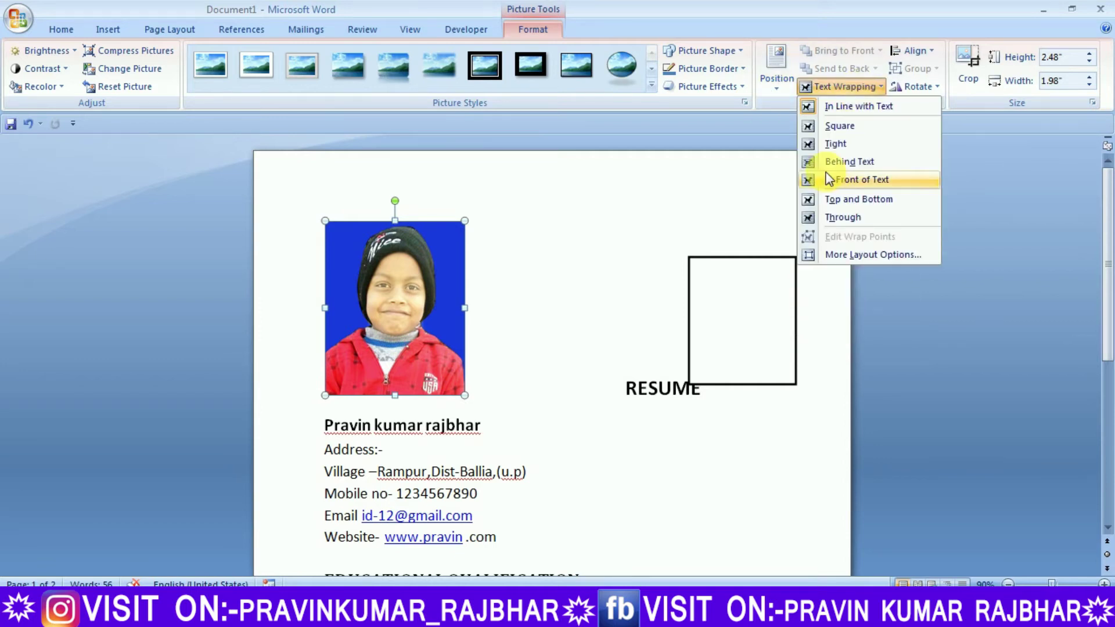
left_click(833, 126)
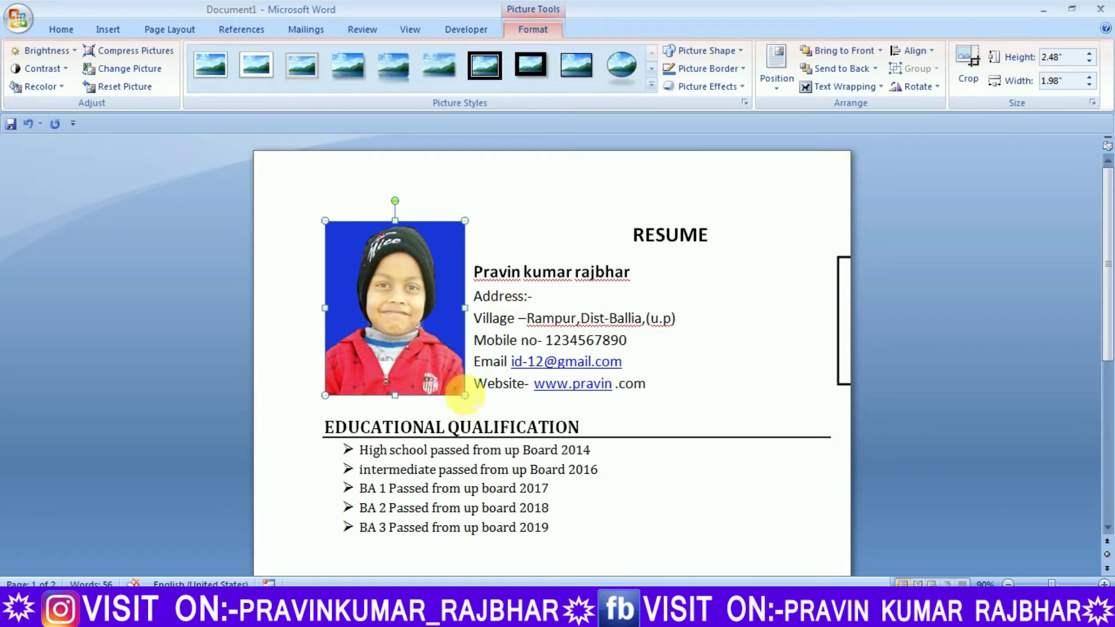
left_click_drag(423, 314, 418, 338)
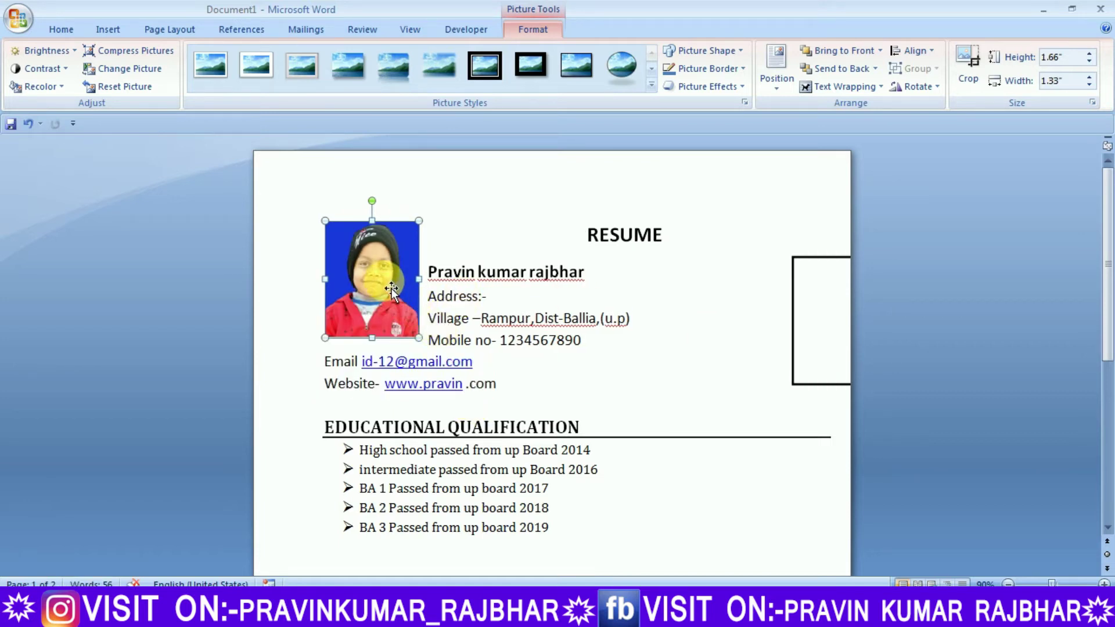